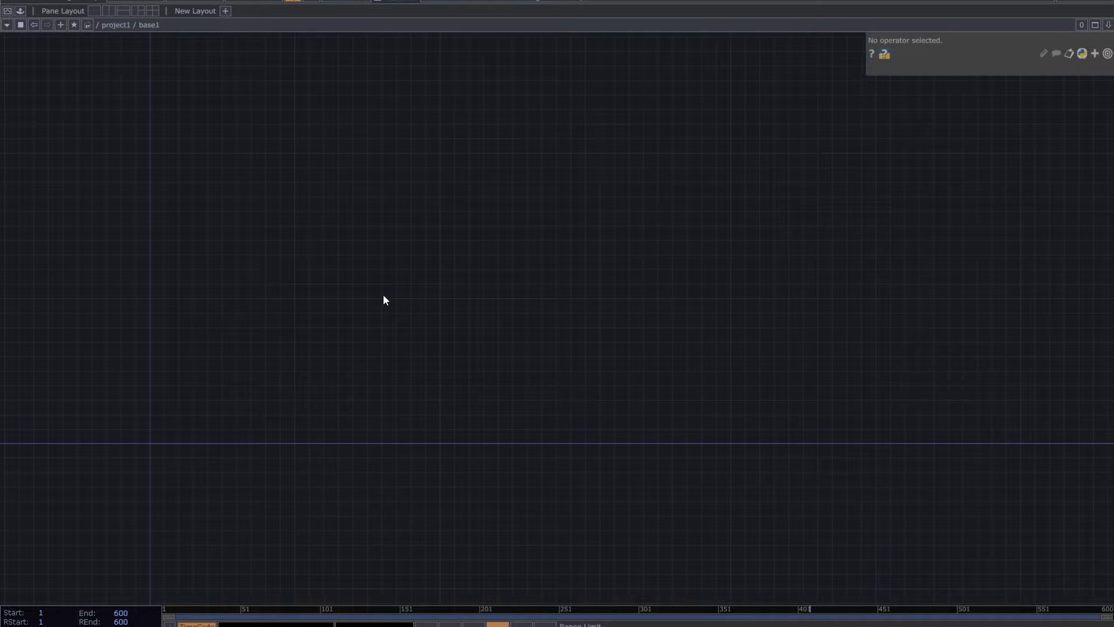
Add a Torus SOP to the empty base1 network
key(Tab)
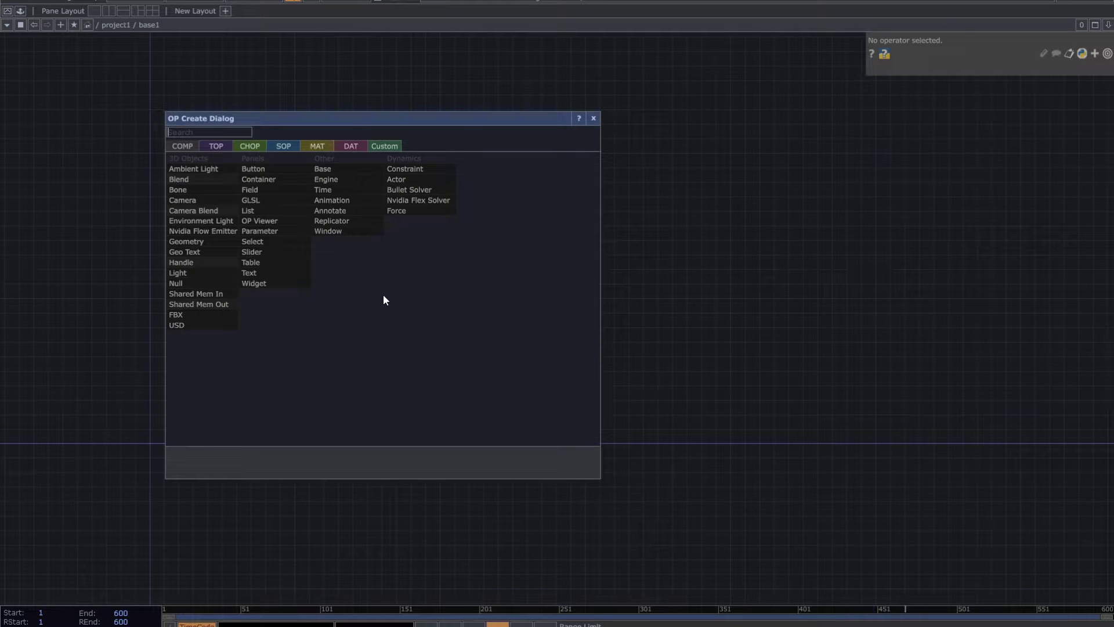
click(283, 148)
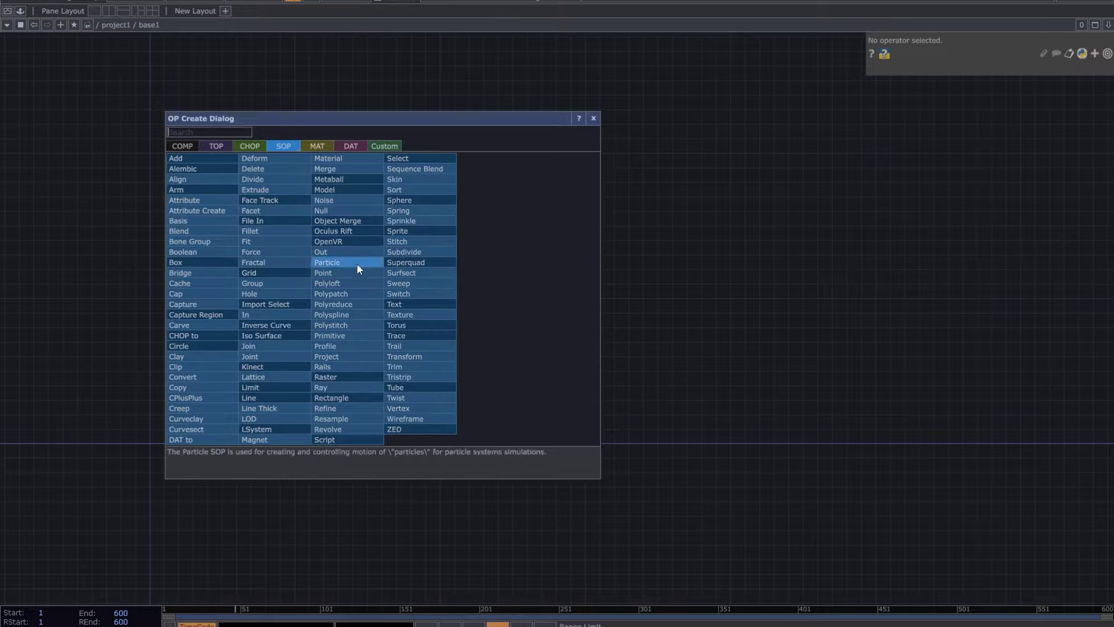
click(405, 326)
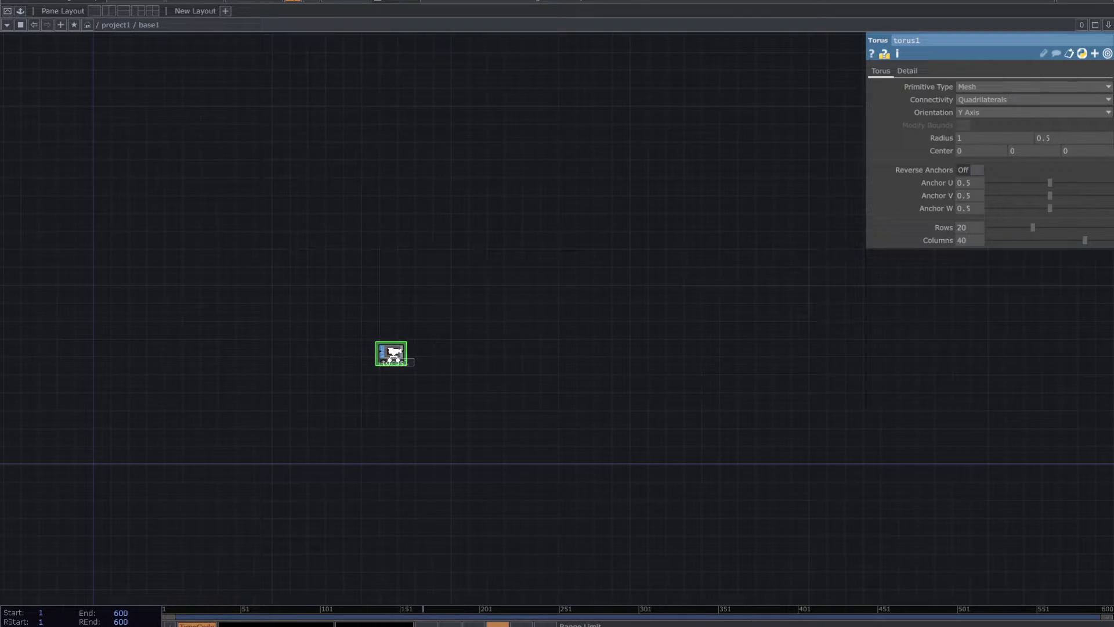
click(391, 352)
drag(385, 348, 716, 265)
drag(658, 317, 688, 308)
drag(479, 399, 641, 303)
scroll(632, 307, down, 3)
drag(820, 207, 323, 266)
scroll(325, 268, up, 5)
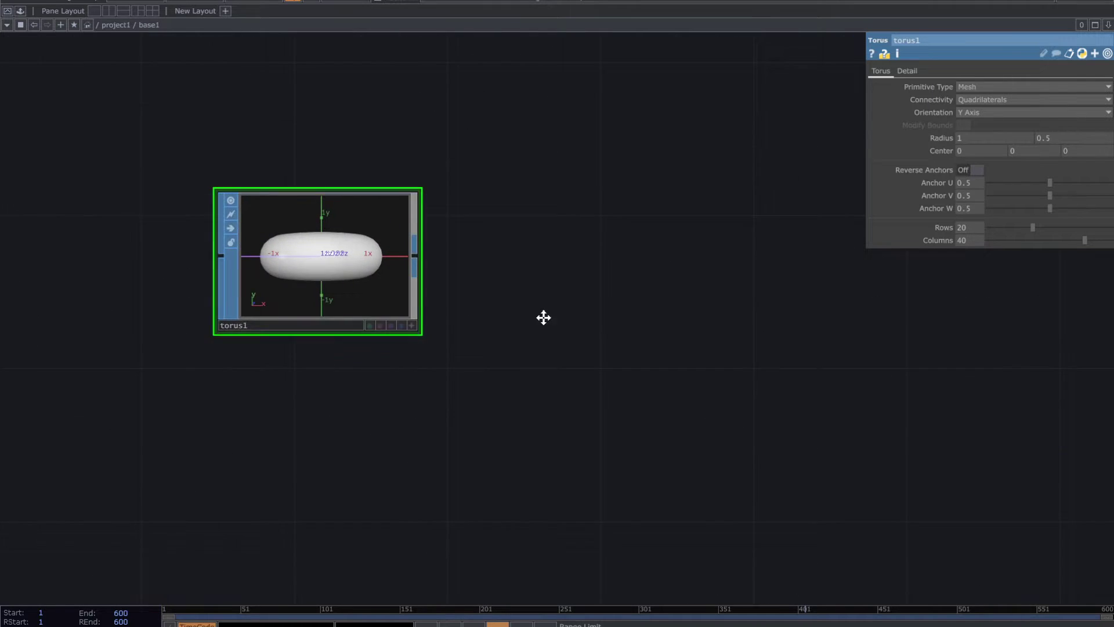
drag(543, 317, 594, 391)
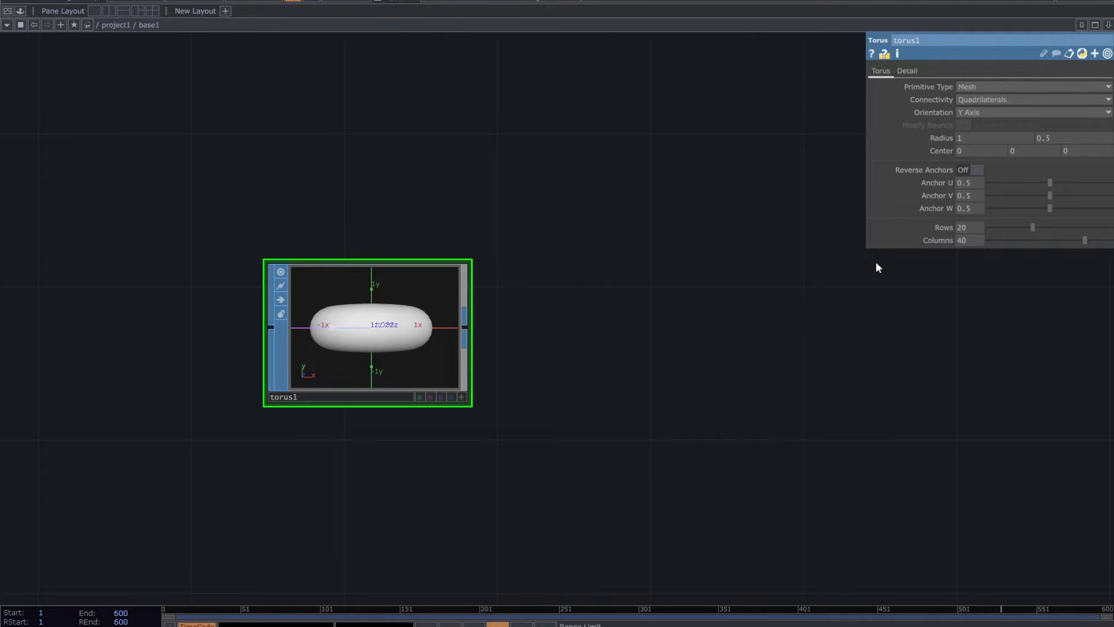
Reduce the torus to 8 rows and 4 columns and tilt its preview to show the shape in 3D
drag(1031, 228, 1002, 227)
drag(1075, 241, 1002, 227)
scroll(394, 326, up, 3)
click(491, 428)
drag(415, 290, 430, 360)
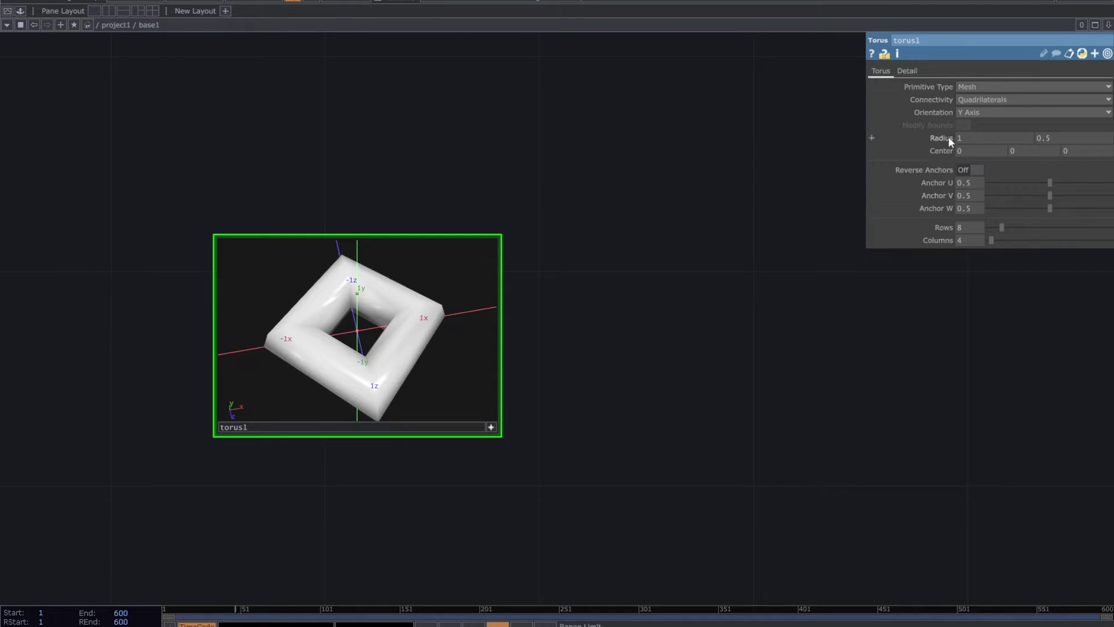
Thin the torus into a narrow square frame by setting its radius values to 0.51 and 0.01
middle_drag(949, 141, 944, 120)
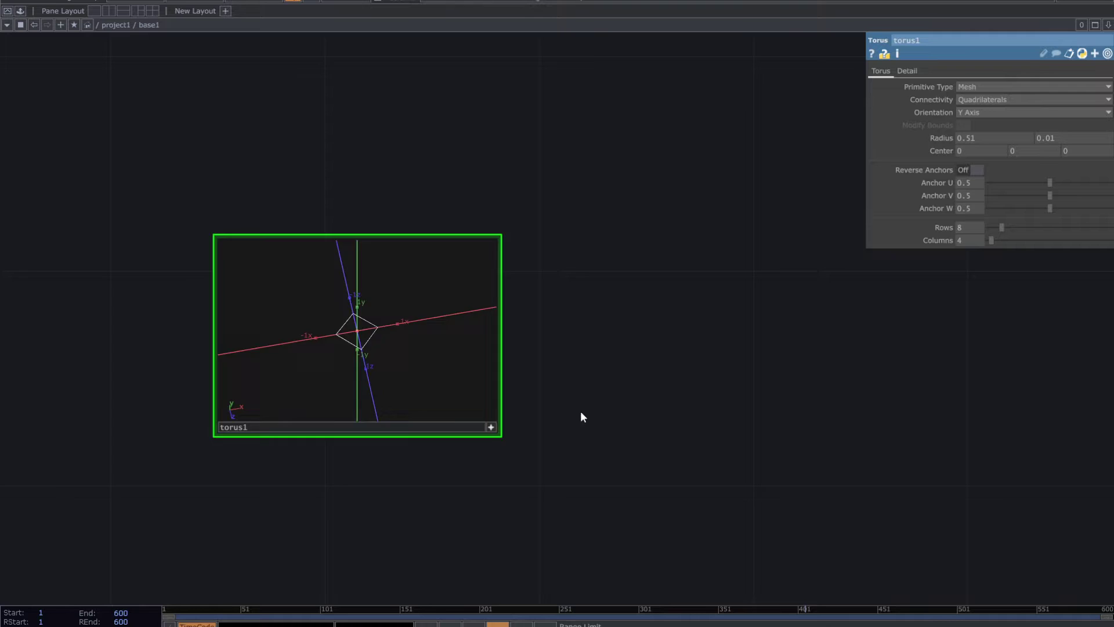
scroll(581, 412, up, 3)
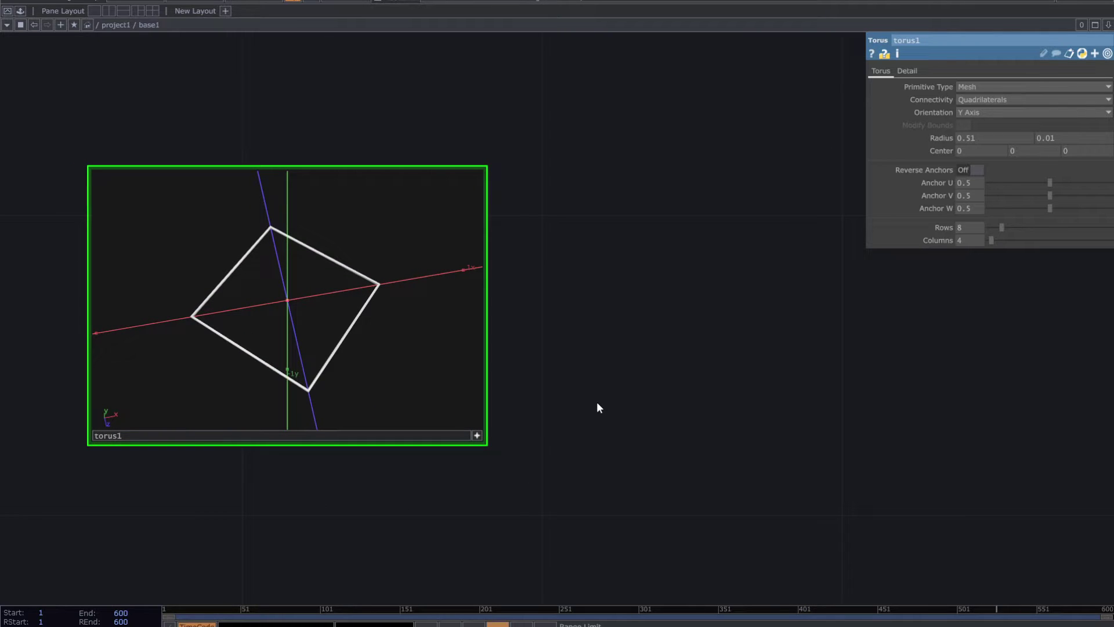
scroll(562, 404, down, 3)
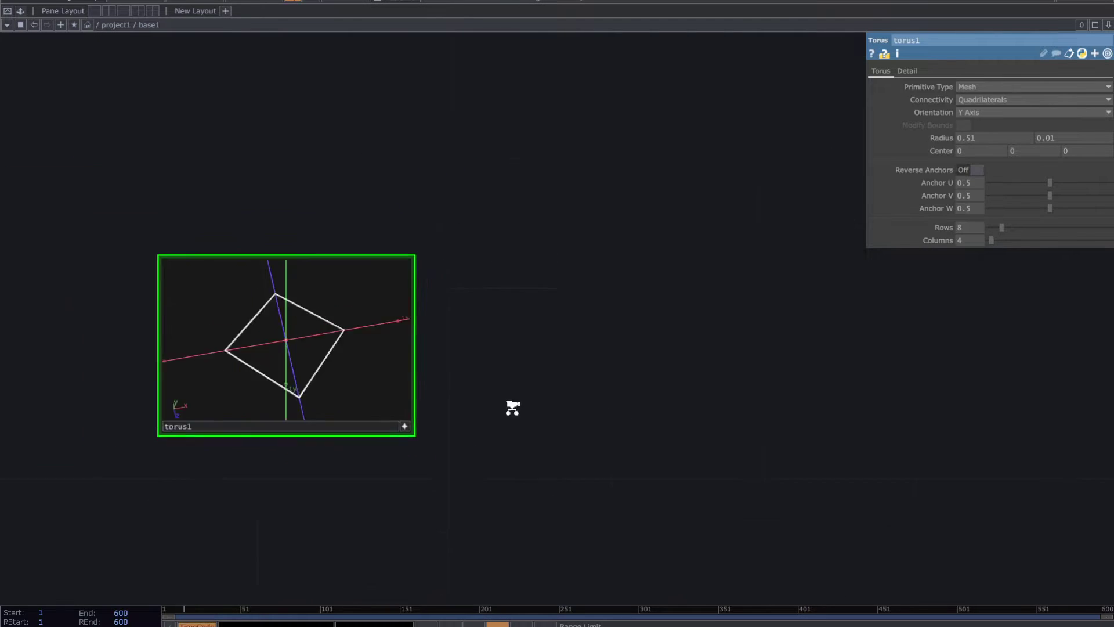
click(398, 432)
drag(491, 349, 455, 356)
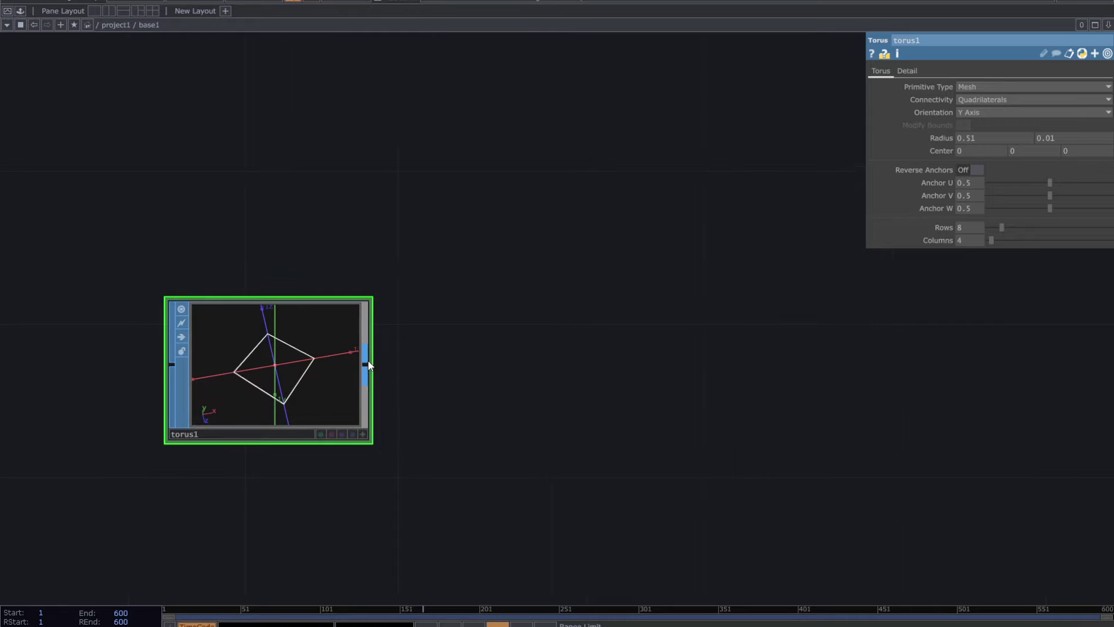
Add a Transform SOP connected to the output of the torus
drag(368, 362, 391, 364)
click(464, 361)
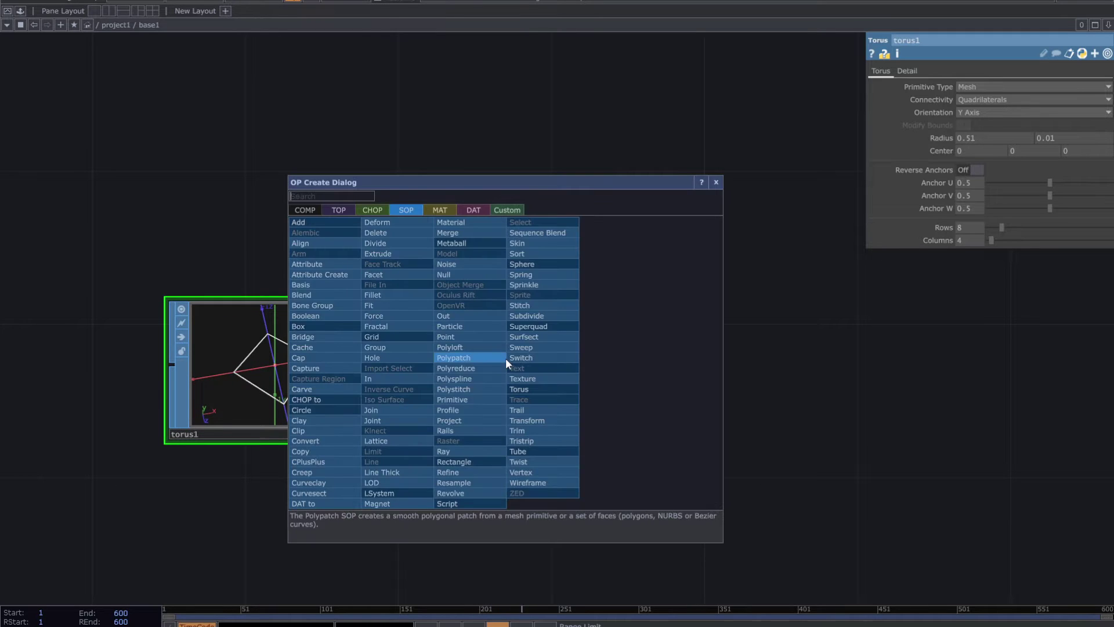
click(547, 424)
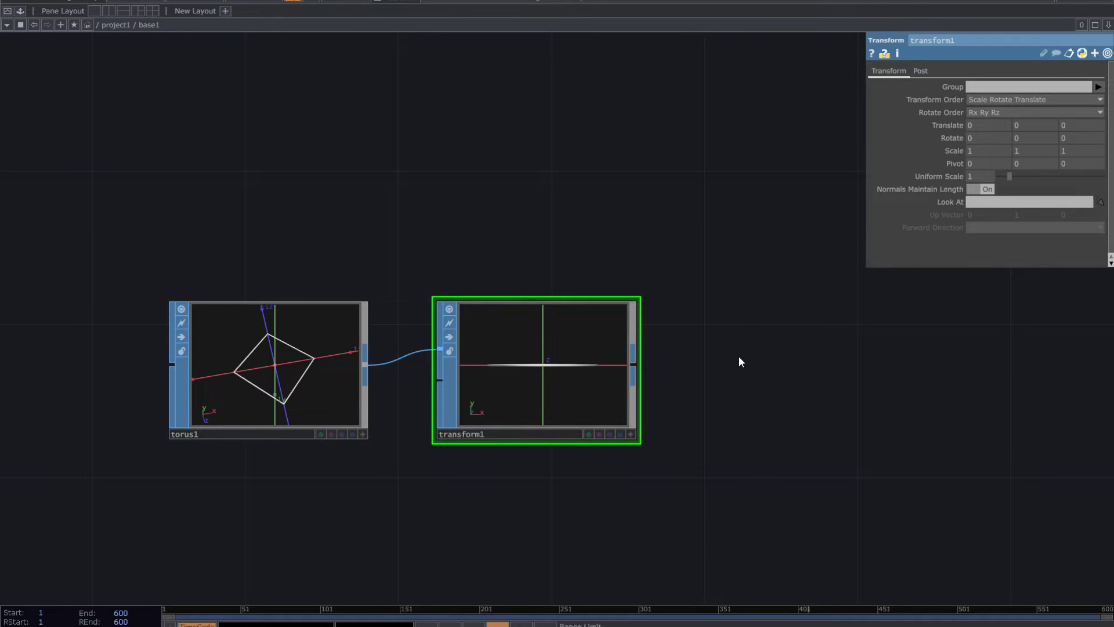
Set the torus orientation to Z Axis
click(345, 367)
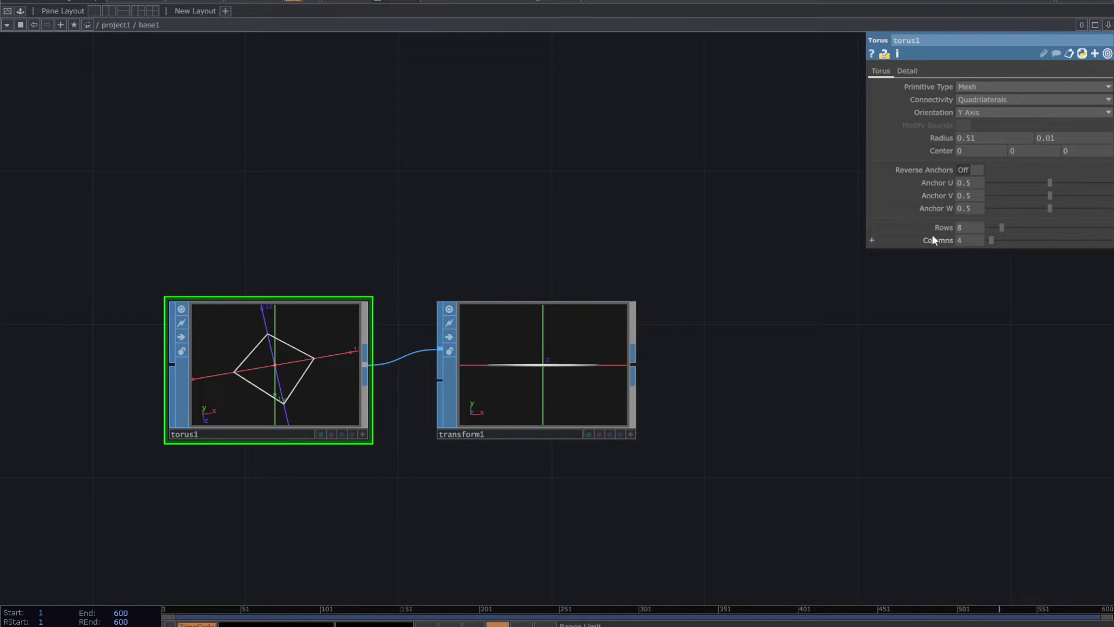
click(996, 112)
click(972, 124)
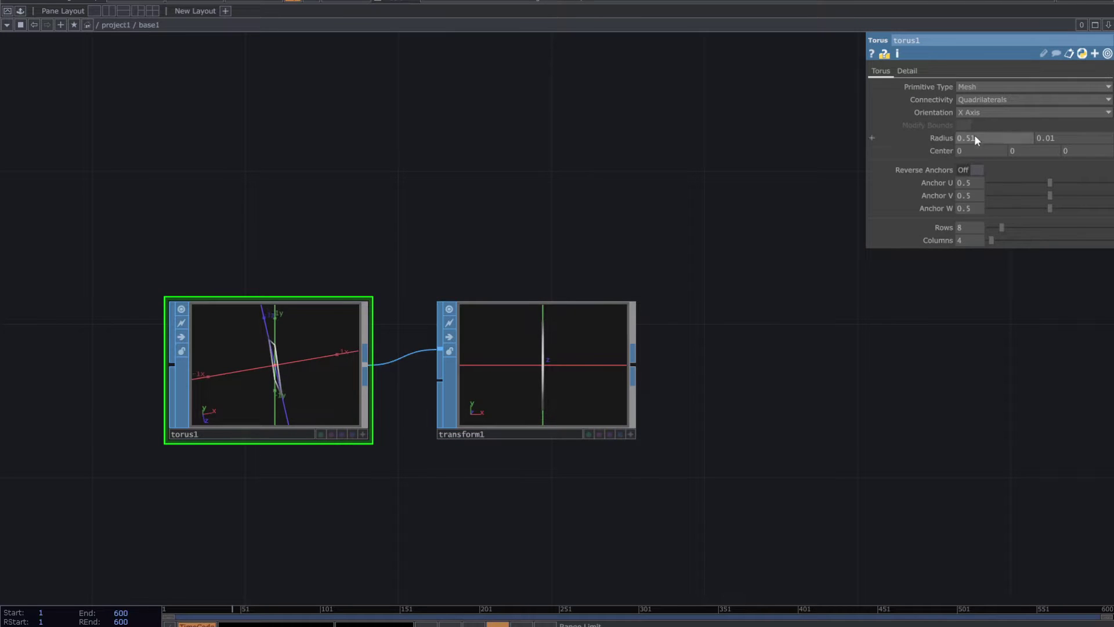
click(962, 113)
click(961, 149)
drag(757, 361, 709, 358)
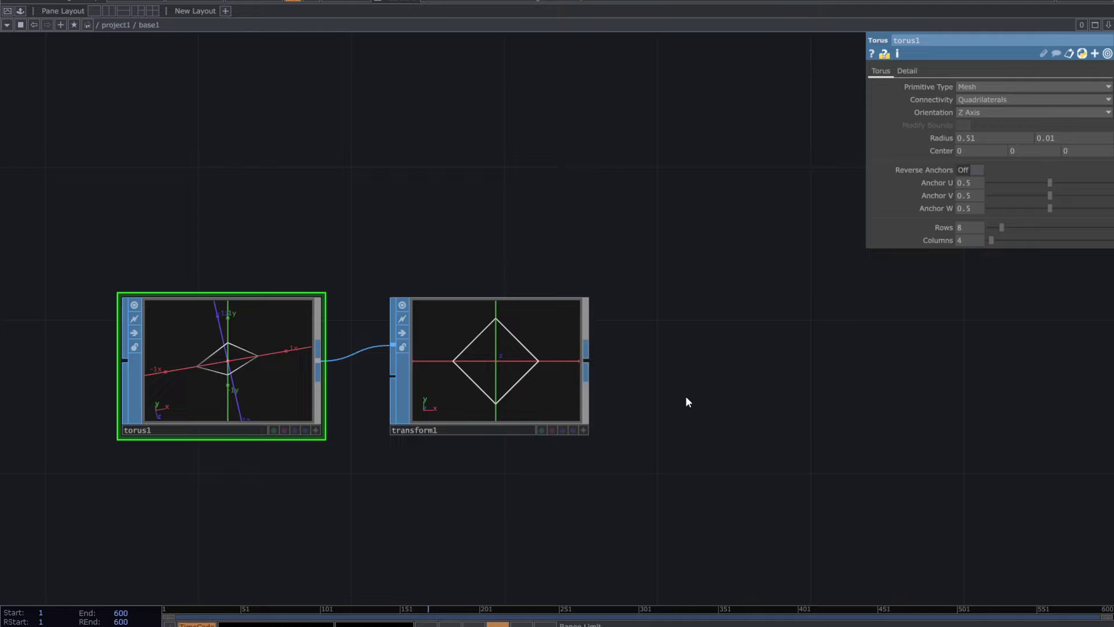
Add a Copy SOP connected to the output of the transform node
scroll(536, 436, up, 3)
drag(672, 417, 461, 405)
scroll(544, 391, down, 1)
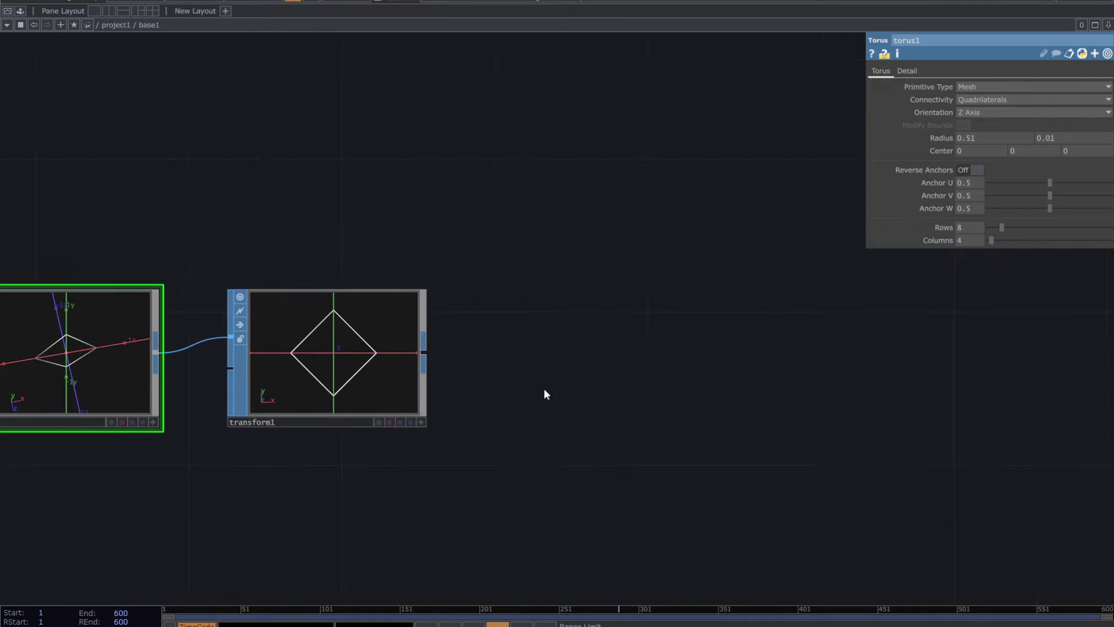
click(413, 353)
click(587, 345)
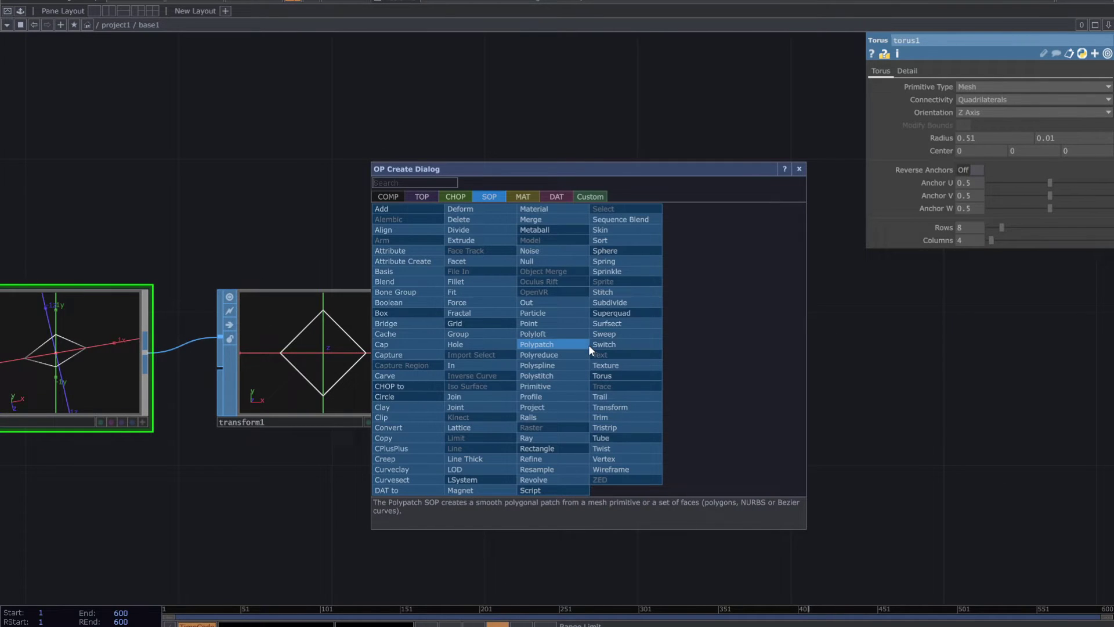
text(c)
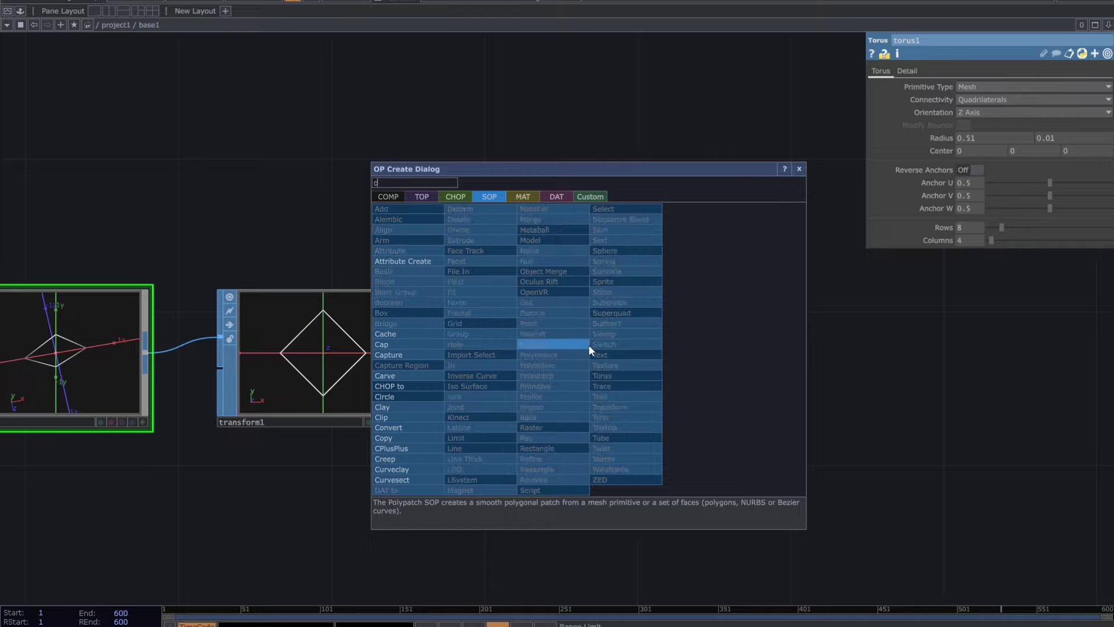
click(405, 438)
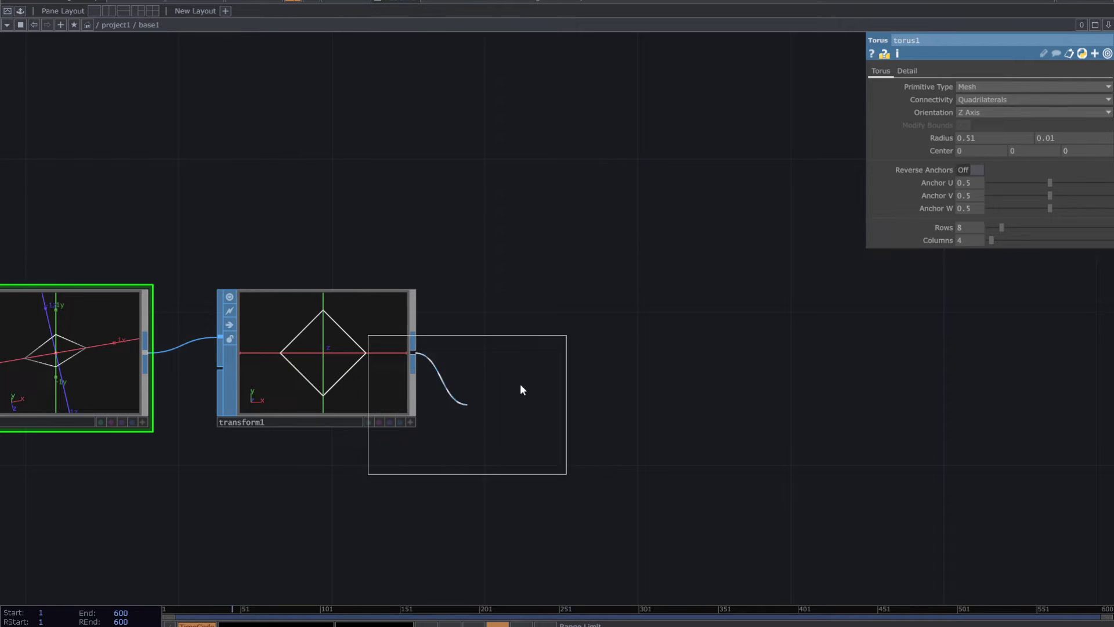
click(596, 377)
Set the Copy node to 8 copies with a scale of 0.8 on all three axes
scroll(749, 384, up, 2)
scroll(761, 390, up, 1)
drag(762, 390, 749, 391)
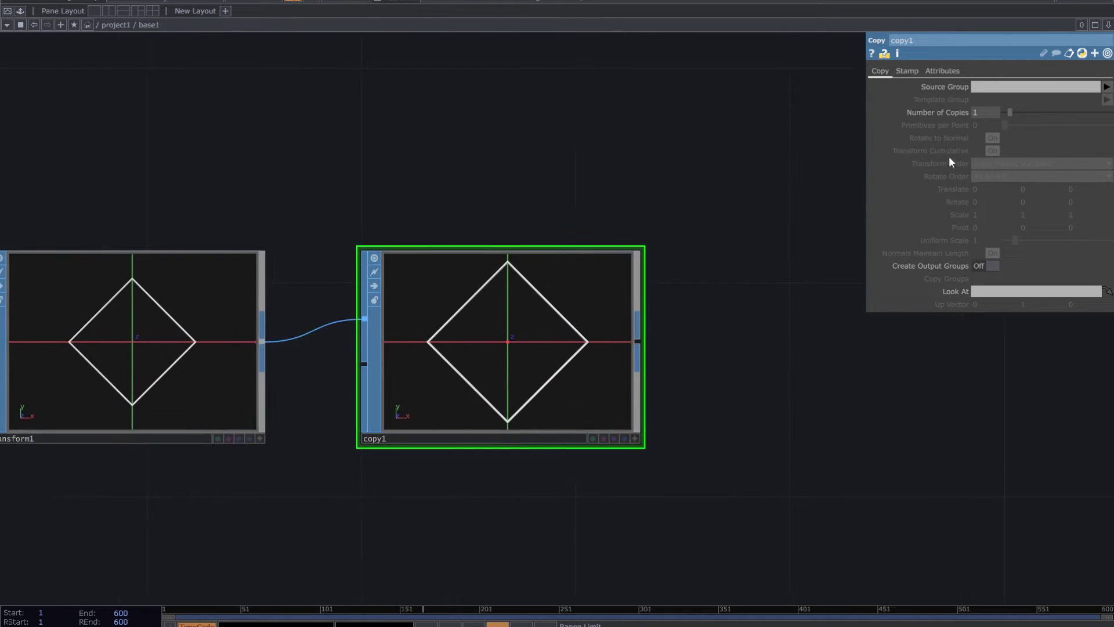
drag(1014, 113, 1050, 117)
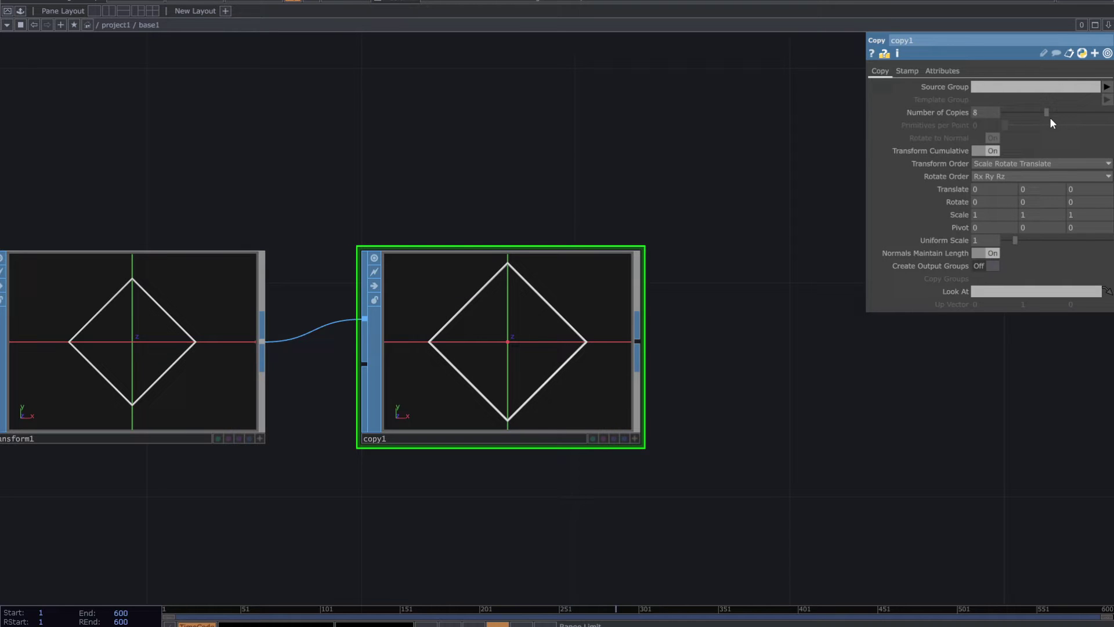
mouse_move(966, 210)
middle_down()
mouse_move(953, 201)
mouse_move(974, 193)
middle_up()
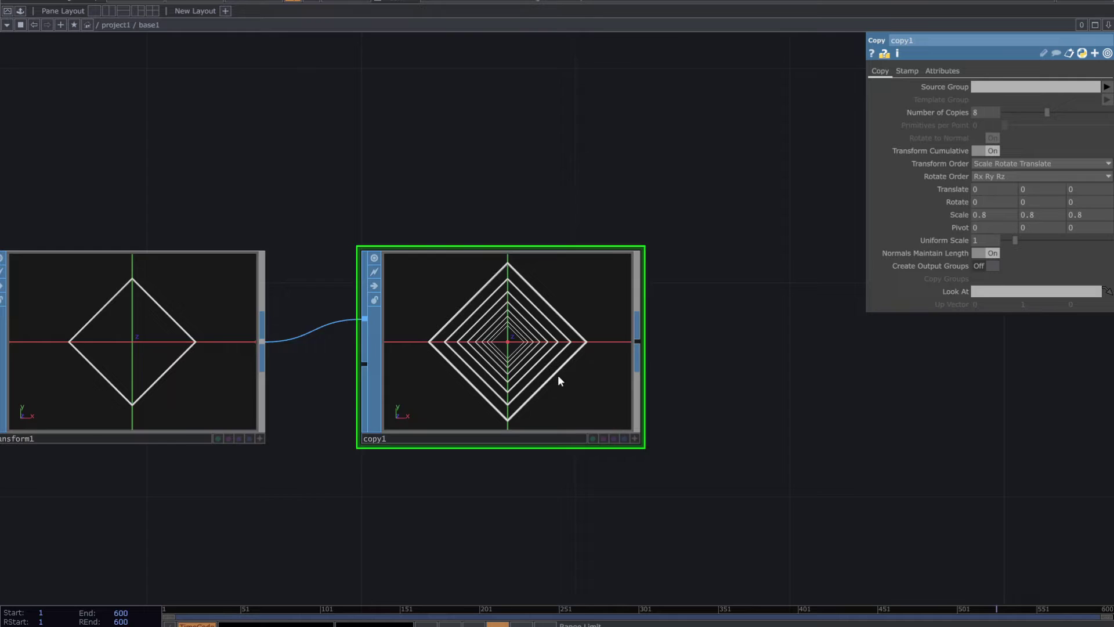
scroll(557, 381, up, 3)
drag(908, 469, 928, 497)
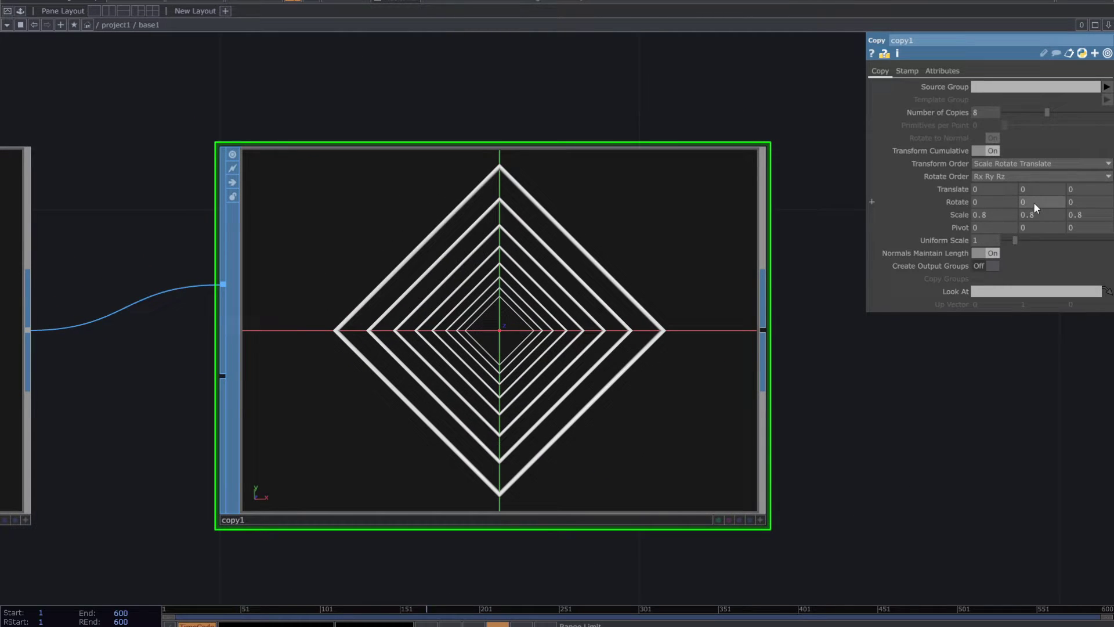
Rotate the copies cumulatively by -40 in X, 100 in Y and 100 in Z
middle_drag(1039, 177, 1080, 186)
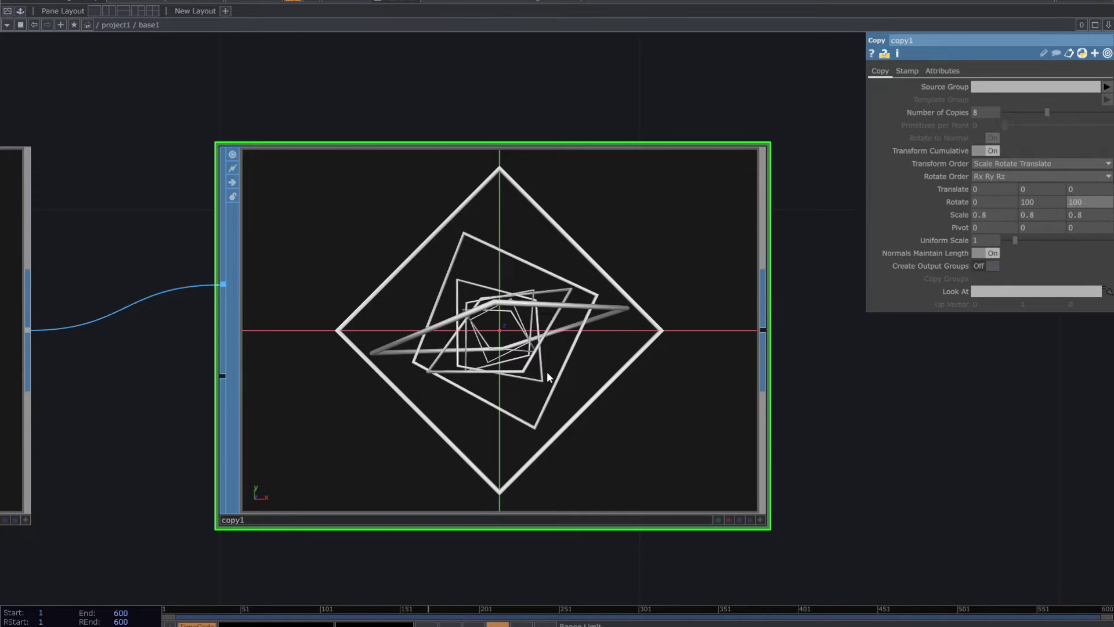
scroll(582, 363, up, 3)
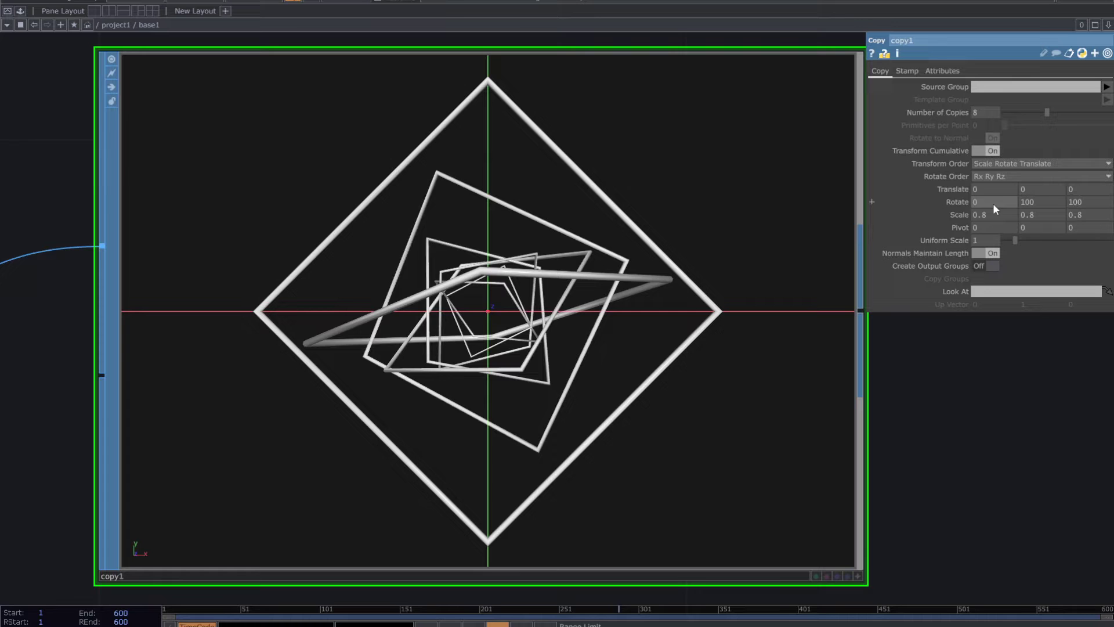
mouse_move(993, 208)
middle_down()
mouse_move(996, 181)
mouse_move(986, 186)
mouse_move(1013, 210)
middle_up()
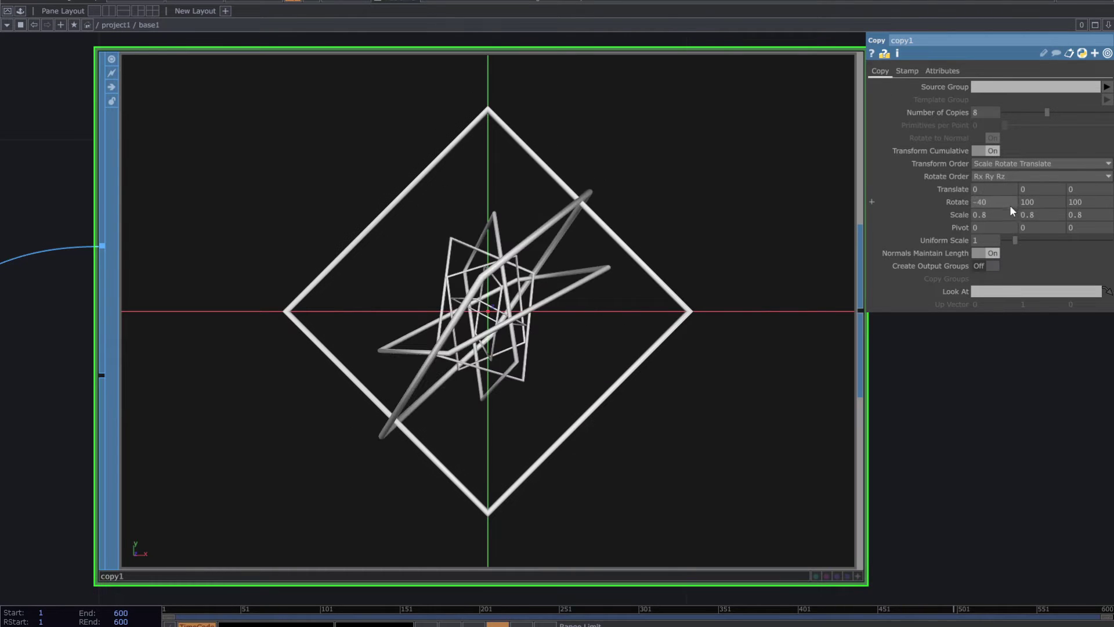
Animate the Copy node's X rotation with the expression absTime.seconds*10
click(964, 202)
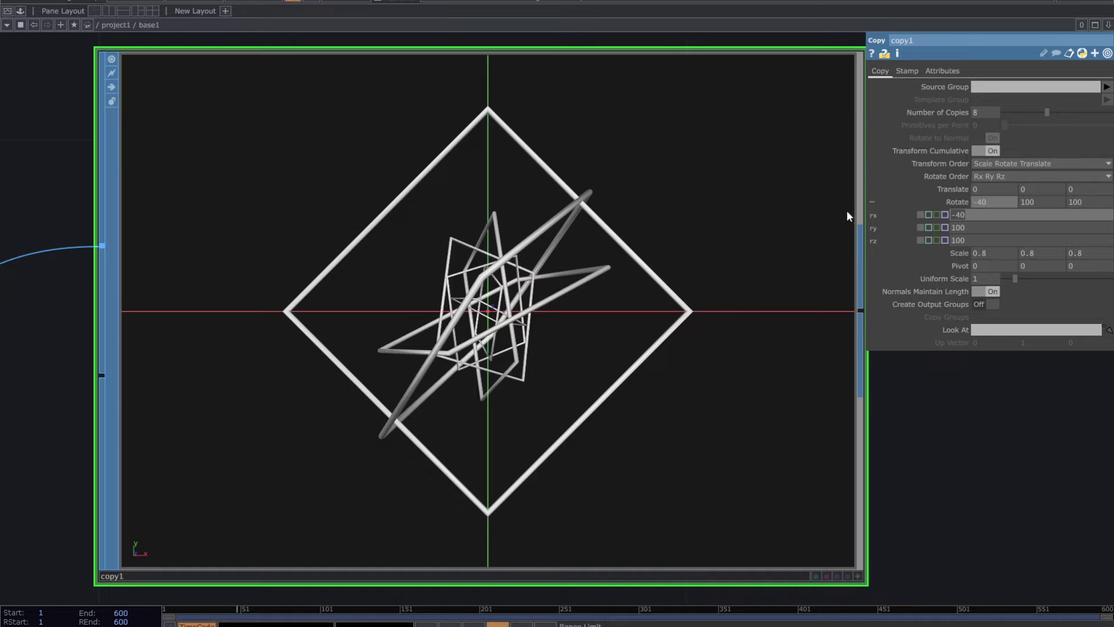
text(absT)
key(BackSpace)
text(ime.seconds)
key(Return)
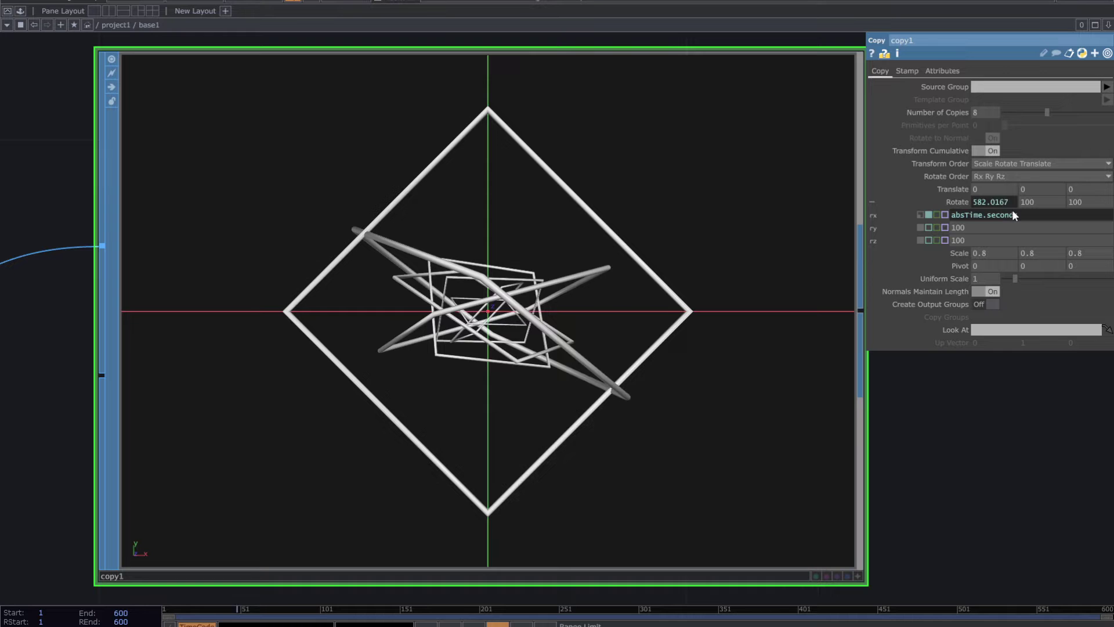
click(1027, 213)
text(*1)
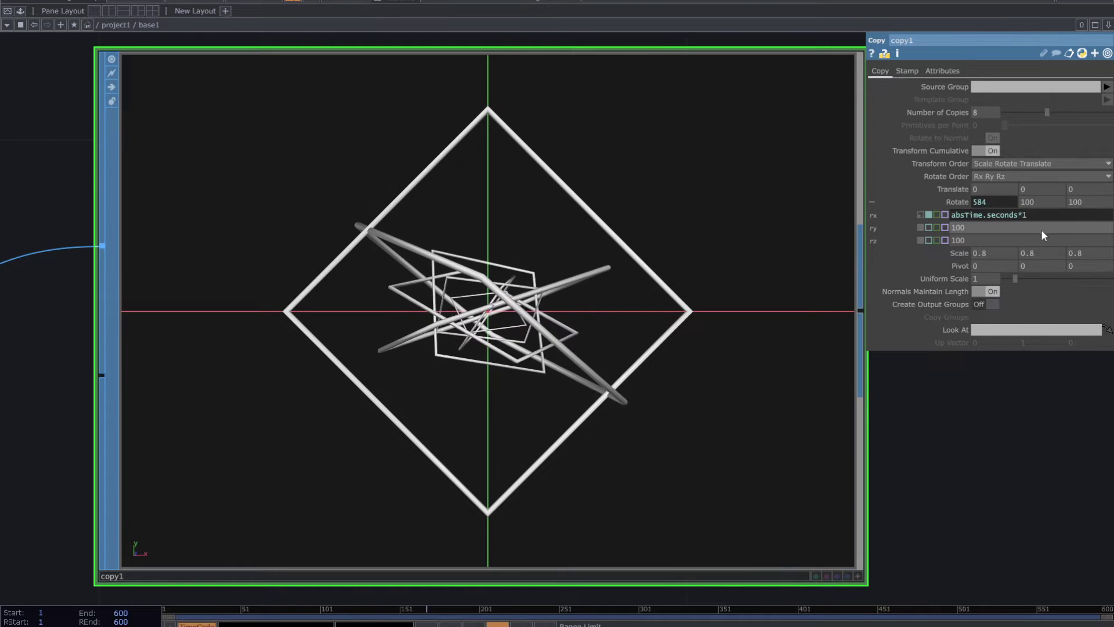
text(0)
key(Return)
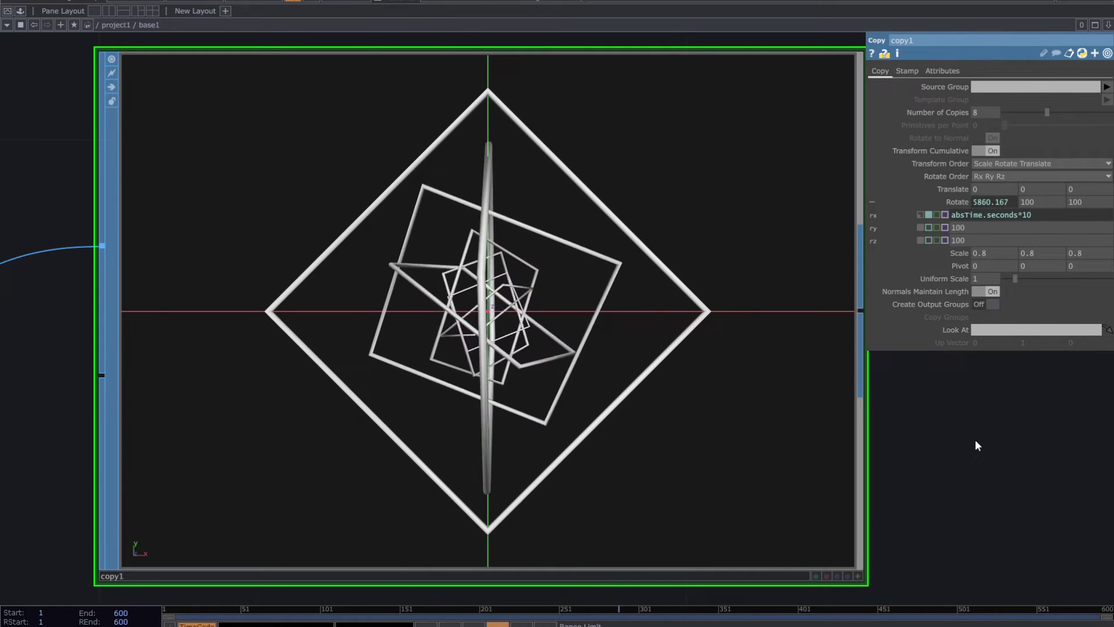
Add a Null SOP after the Copy node and place it with some spacing beside it
drag(975, 441, 943, 432)
scroll(941, 432, down, 2)
drag(757, 420, 518, 394)
scroll(518, 394, down, 4)
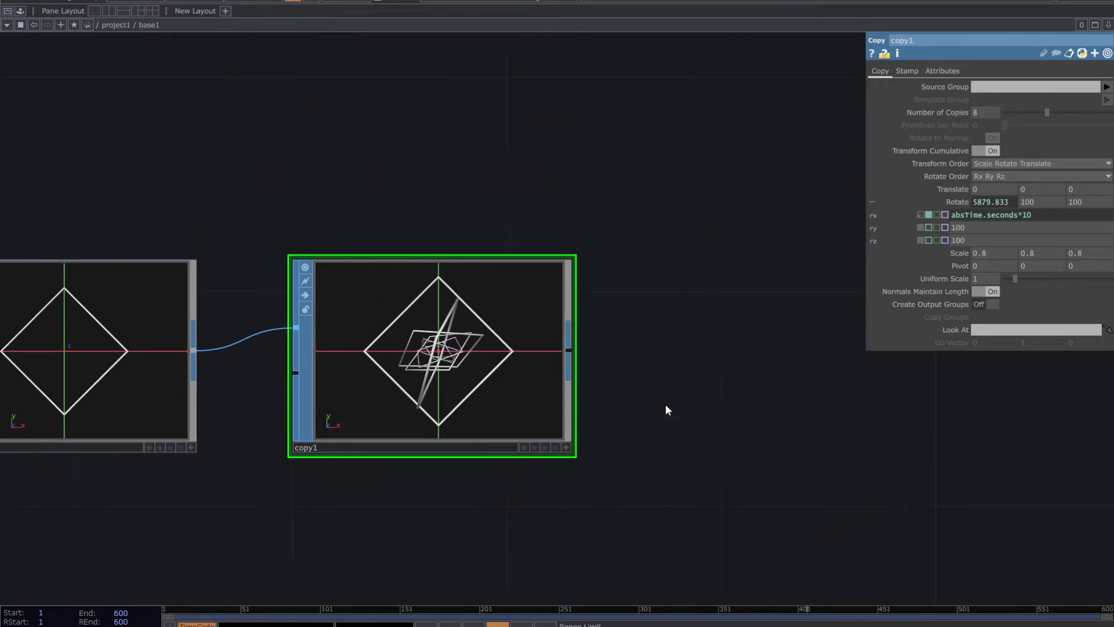
click(503, 355)
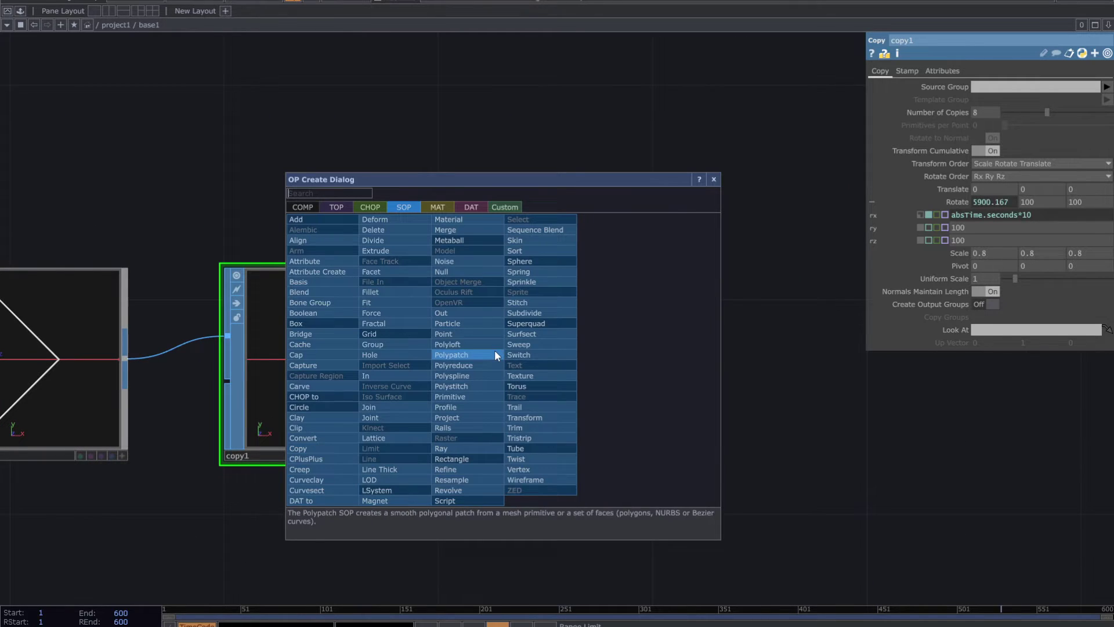
click(445, 271)
click(780, 365)
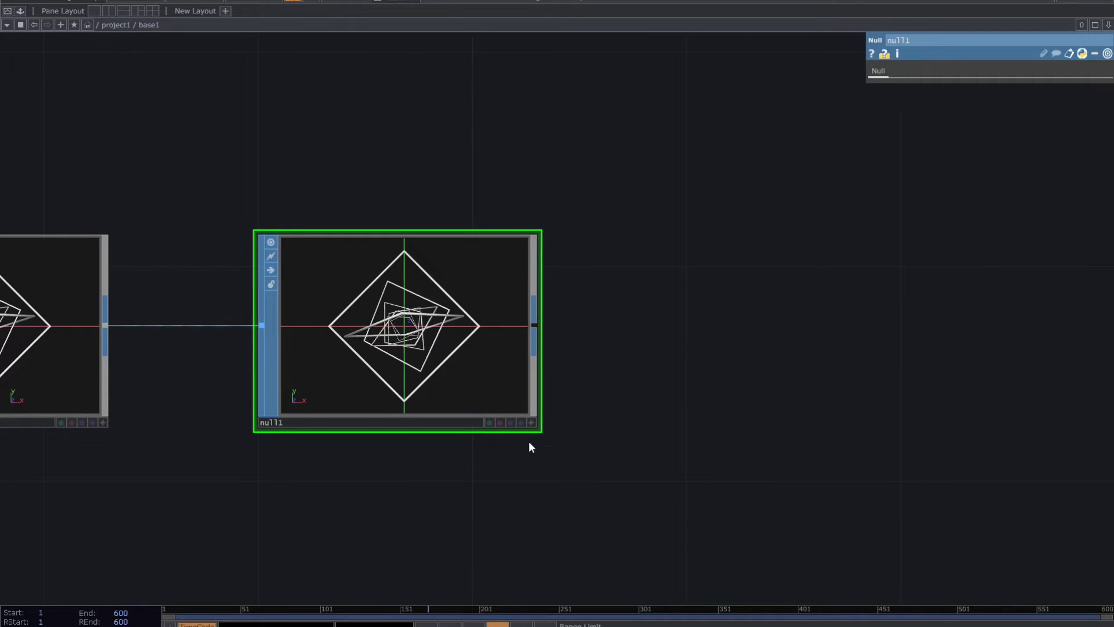
scroll(541, 441, down, 3)
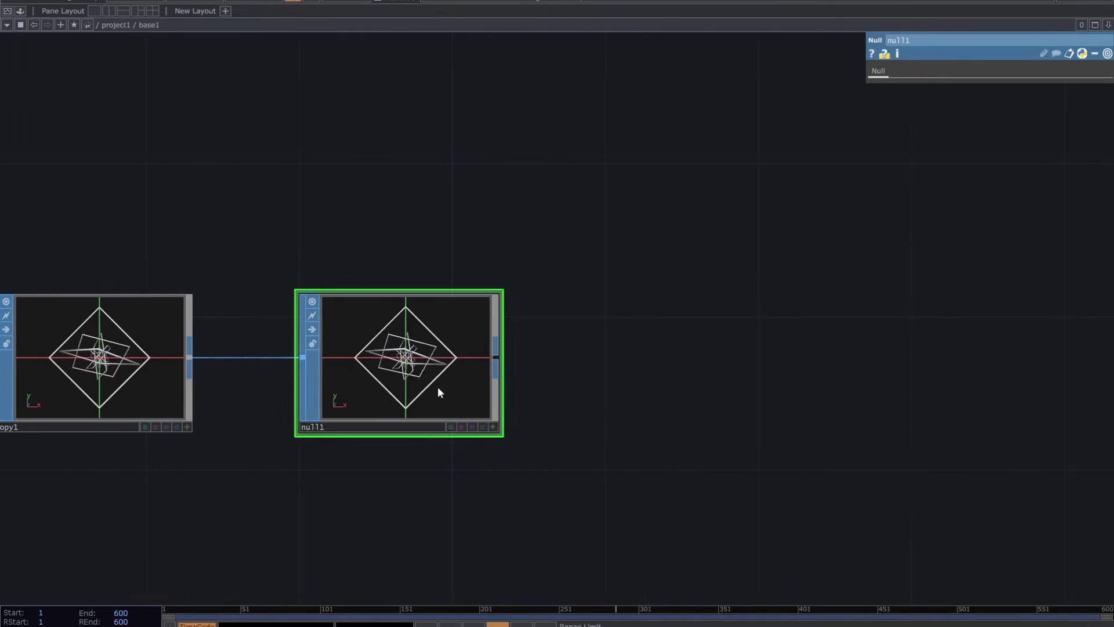
drag(439, 393, 518, 390)
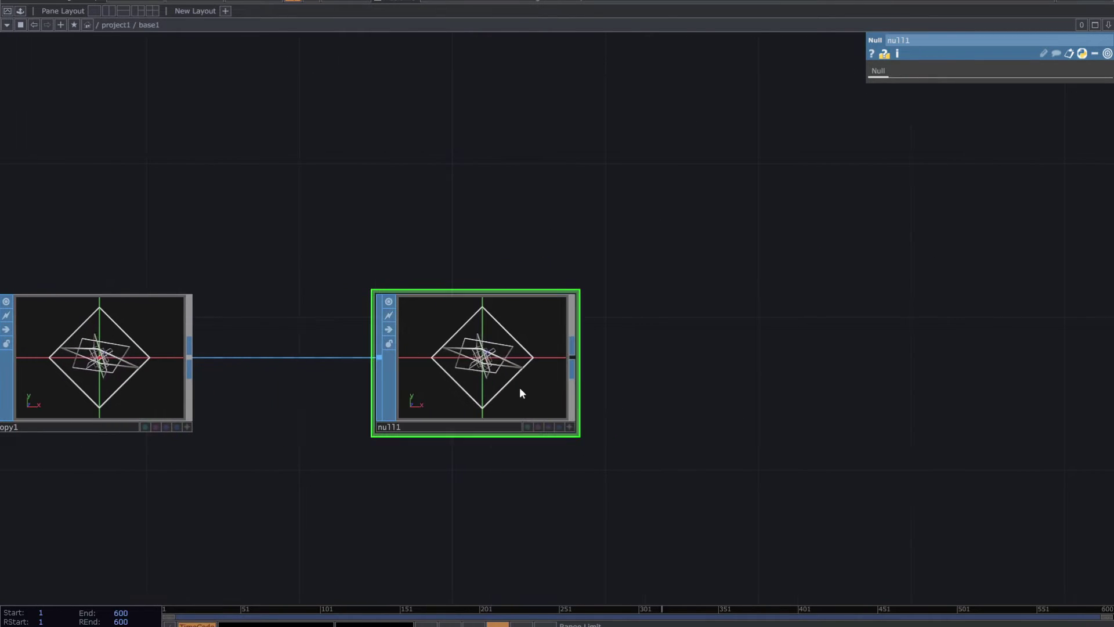
Add a Geometry COMP fed by the Null SOP's output and place it directly beside the Null
right_click(575, 359)
text(ge)
click(374, 210)
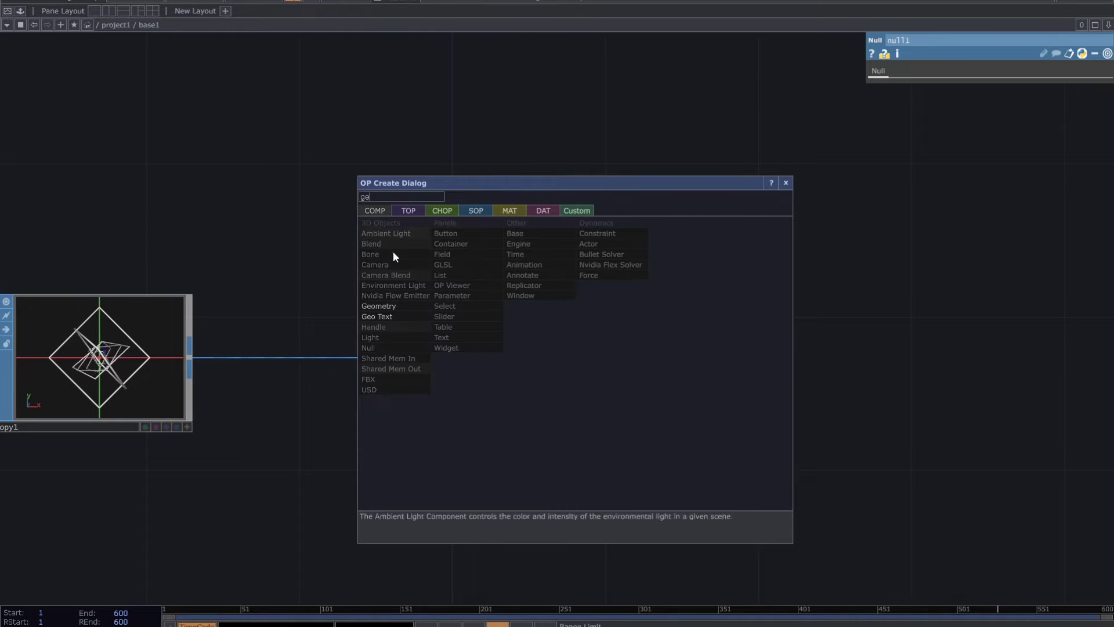
click(395, 307)
click(726, 357)
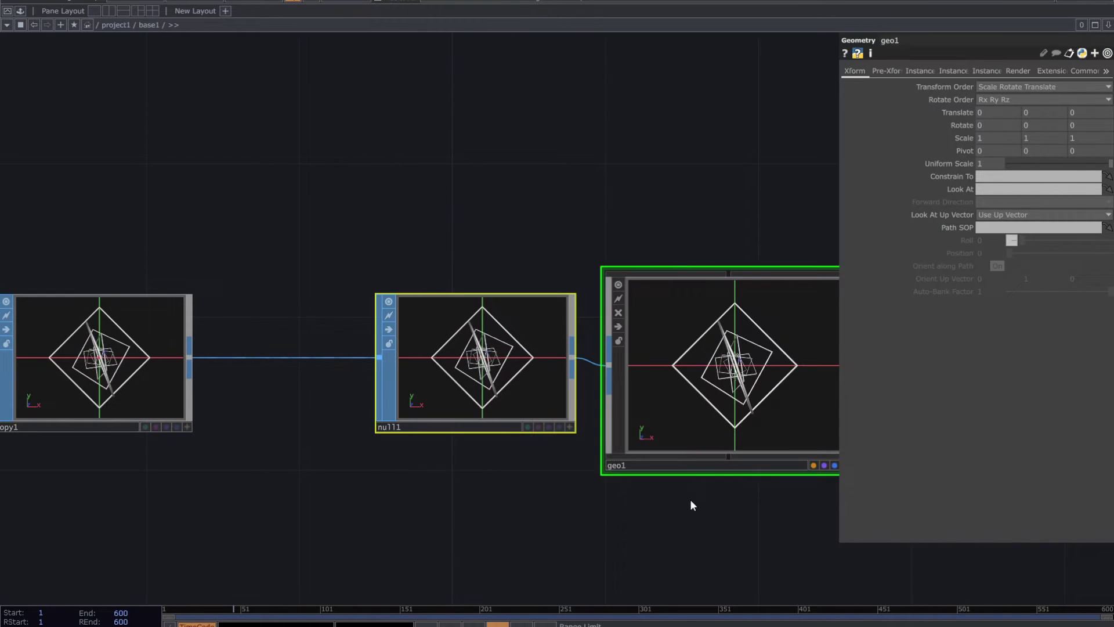
Create a Phong material below the Geometry COMP and assign it to the Geometry's Material parameter
drag(671, 512, 482, 502)
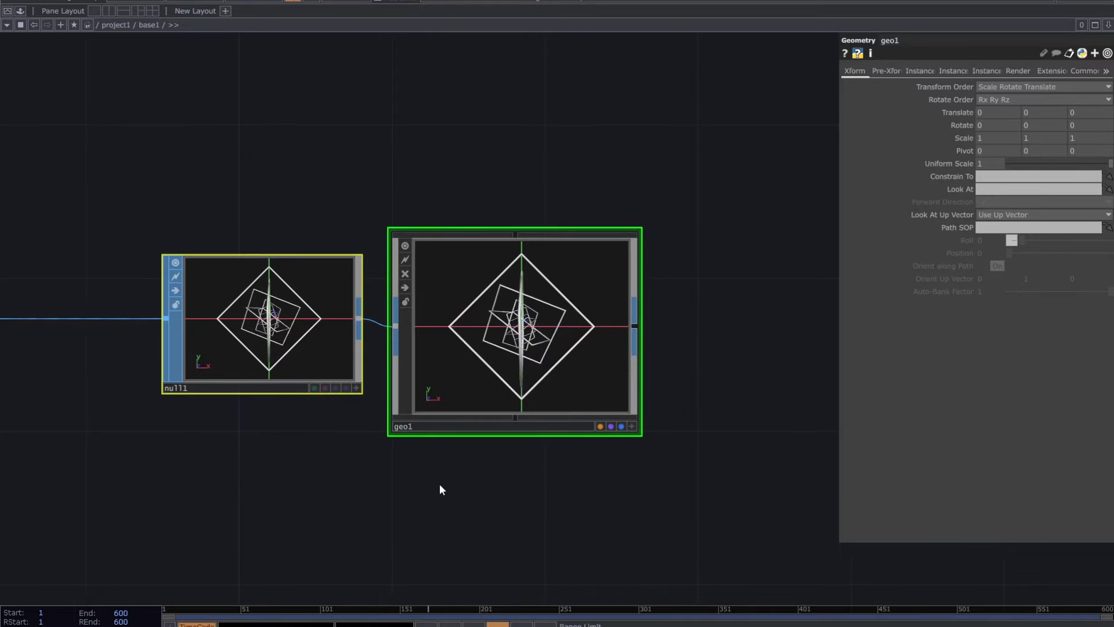
key(Tab)
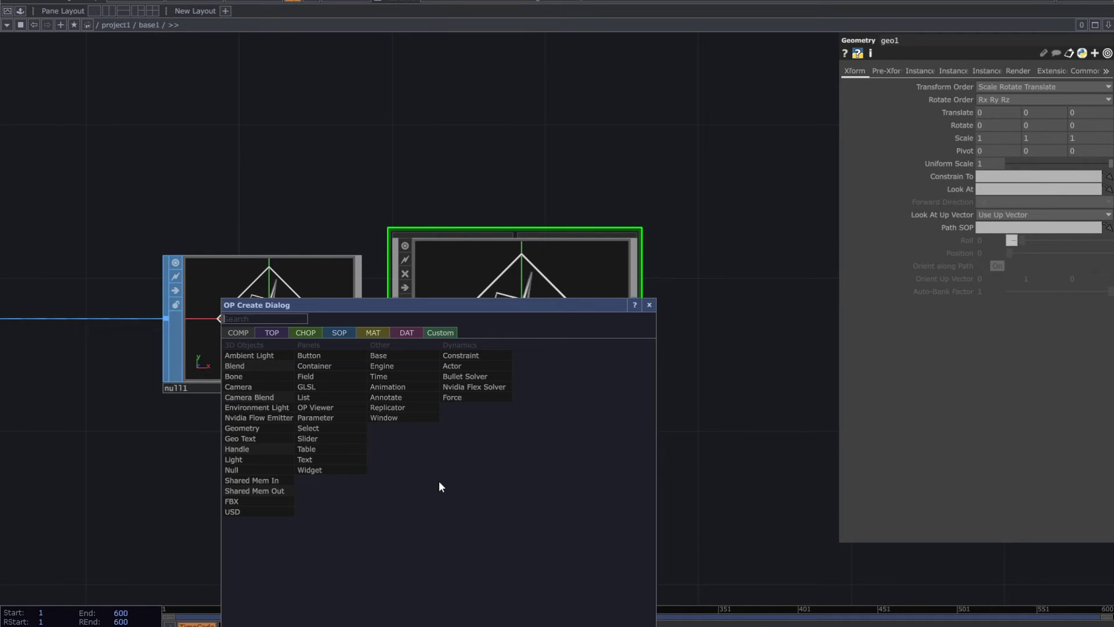
click(382, 333)
click(269, 429)
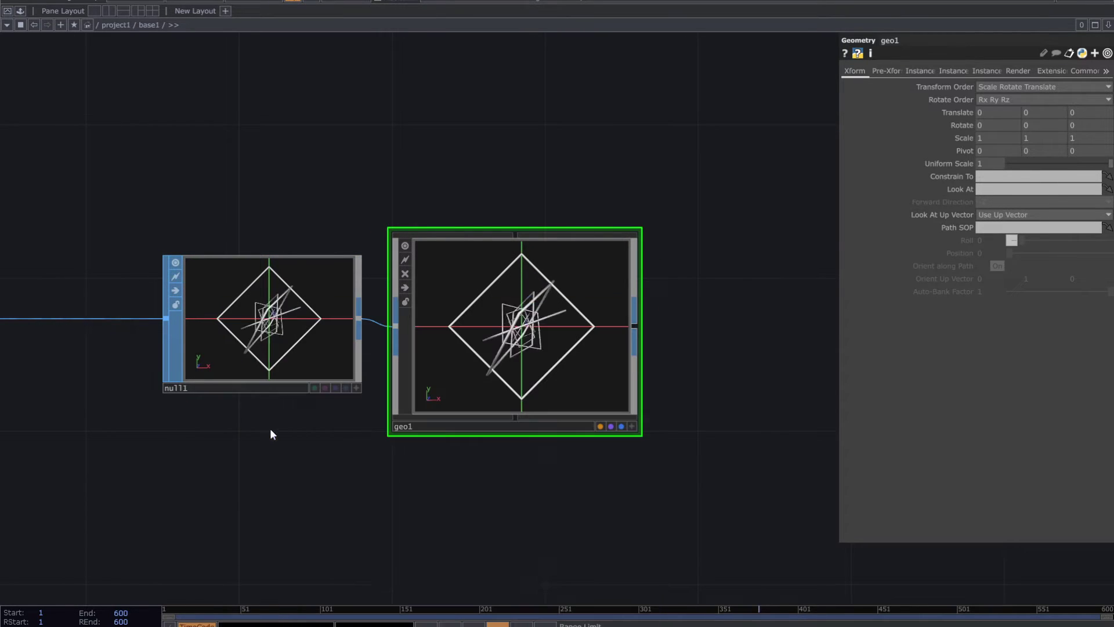
click(455, 528)
drag(457, 528, 538, 304)
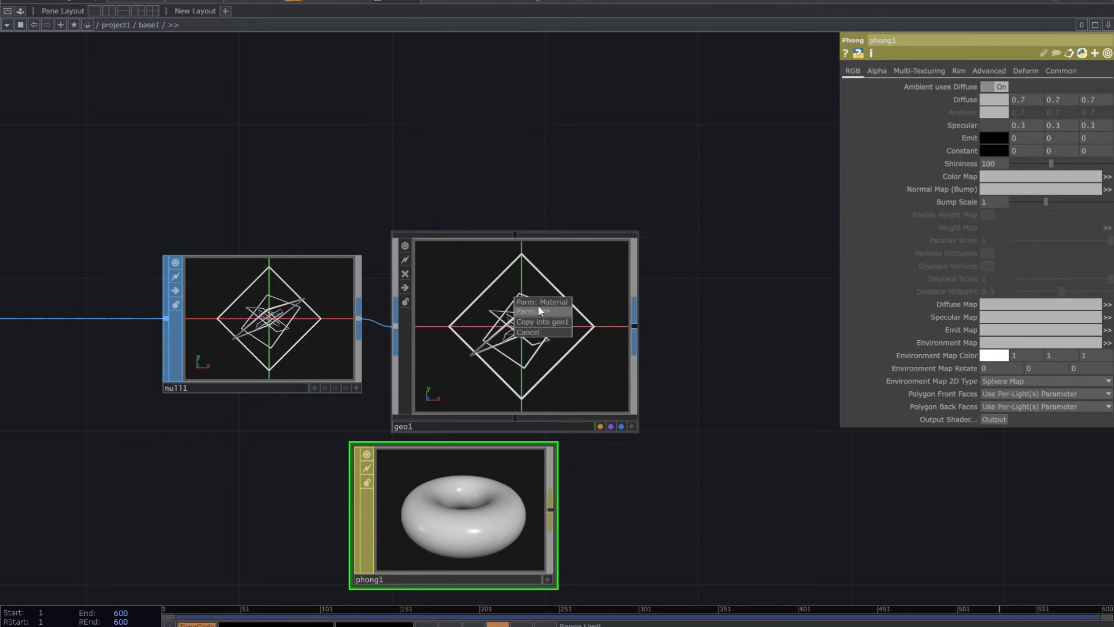
click(537, 301)
Set the Phong material's Emit color to blue with hue 228, saturation 0.87 and value 0.72
scroll(534, 318, up, 4)
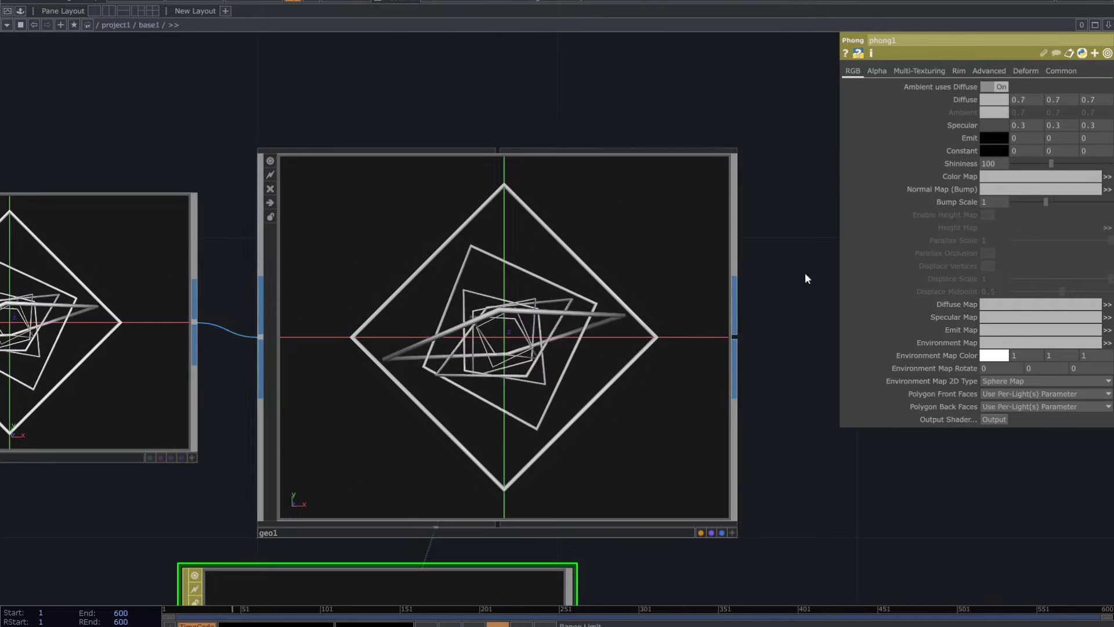
scroll(541, 403, up, 3)
scroll(699, 401, down, 2)
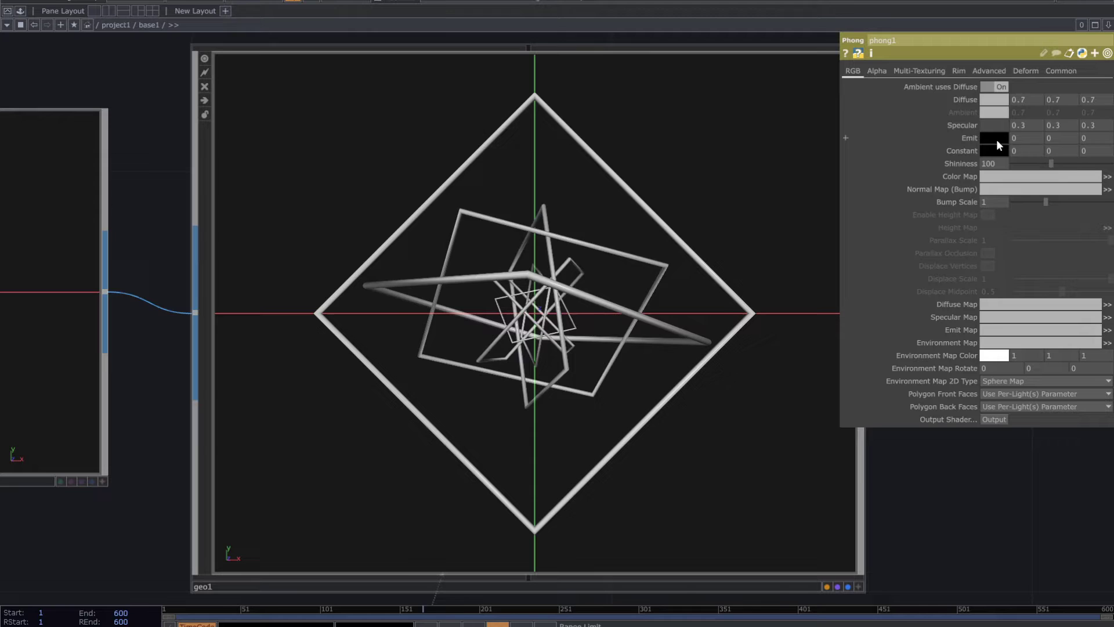
click(997, 139)
drag(972, 163, 1047, 168)
drag(971, 152, 1036, 144)
Add a Camera COMP to the network and place it above the Geometry COMP
scroll(683, 377, down, 5)
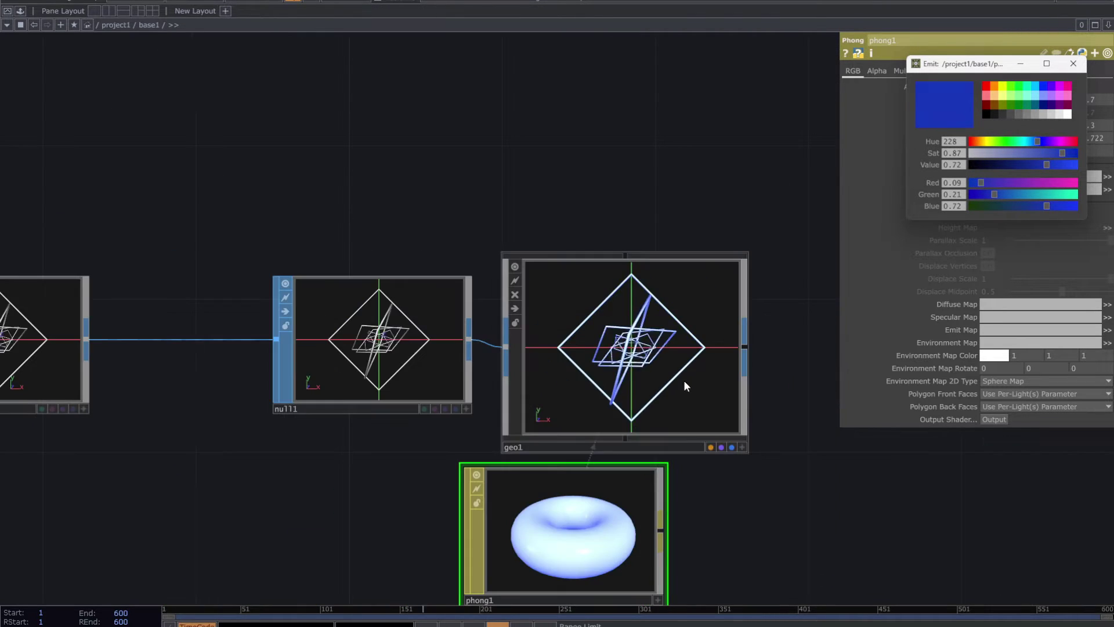
drag(800, 464, 595, 444)
key(Tab)
text(ca)
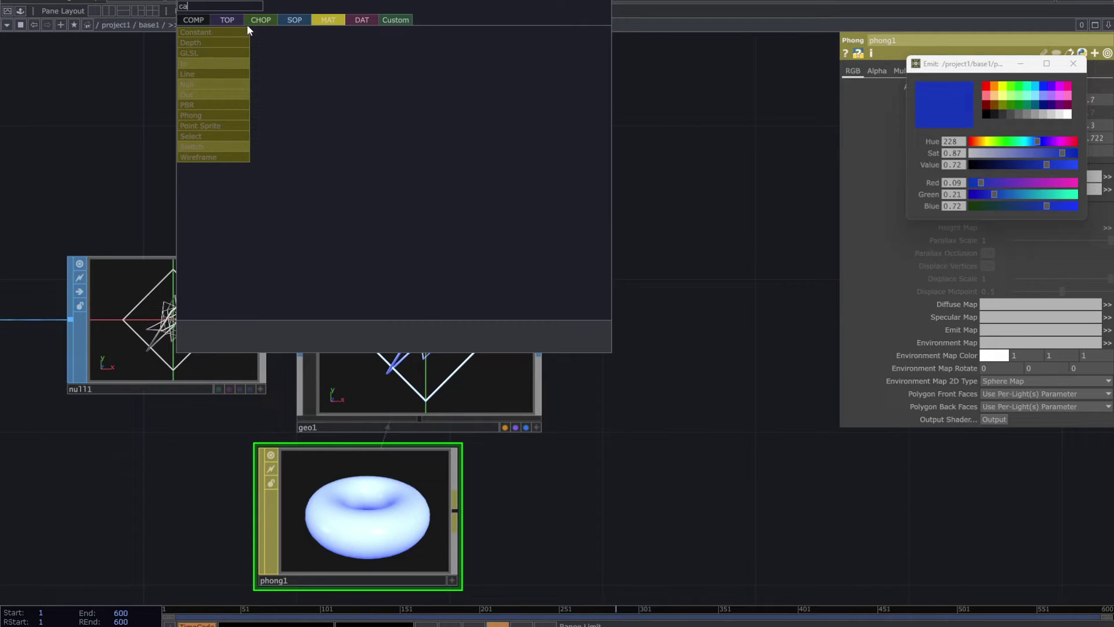
click(196, 19)
click(218, 62)
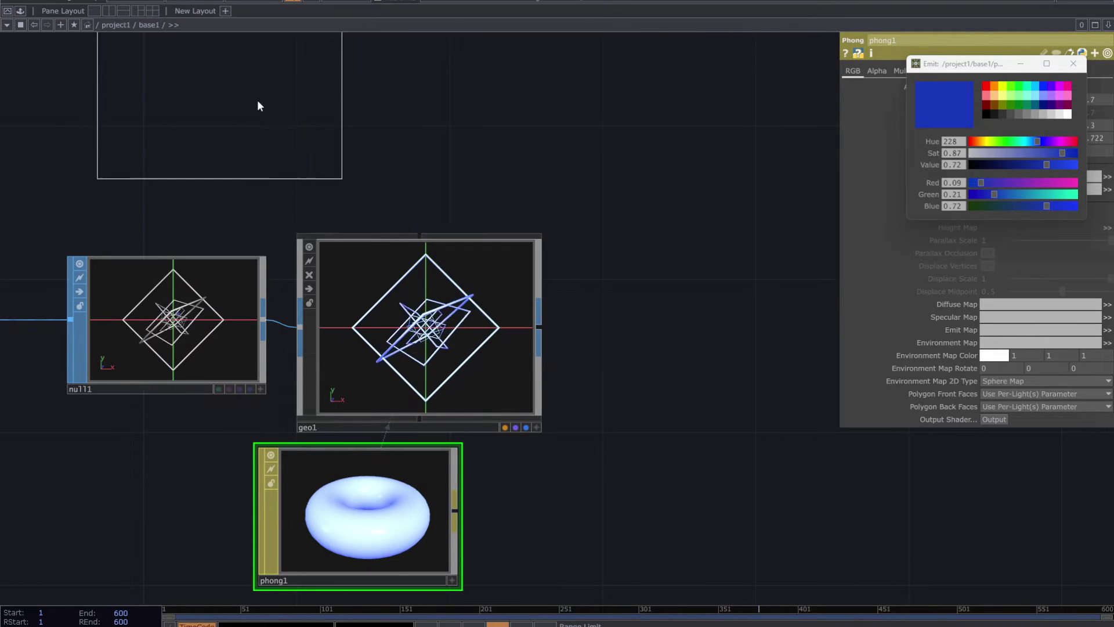
click(419, 113)
Add a Render TOP and place it beside the Geometry COMP, on the side opposite the Null
scroll(613, 203, right, 5)
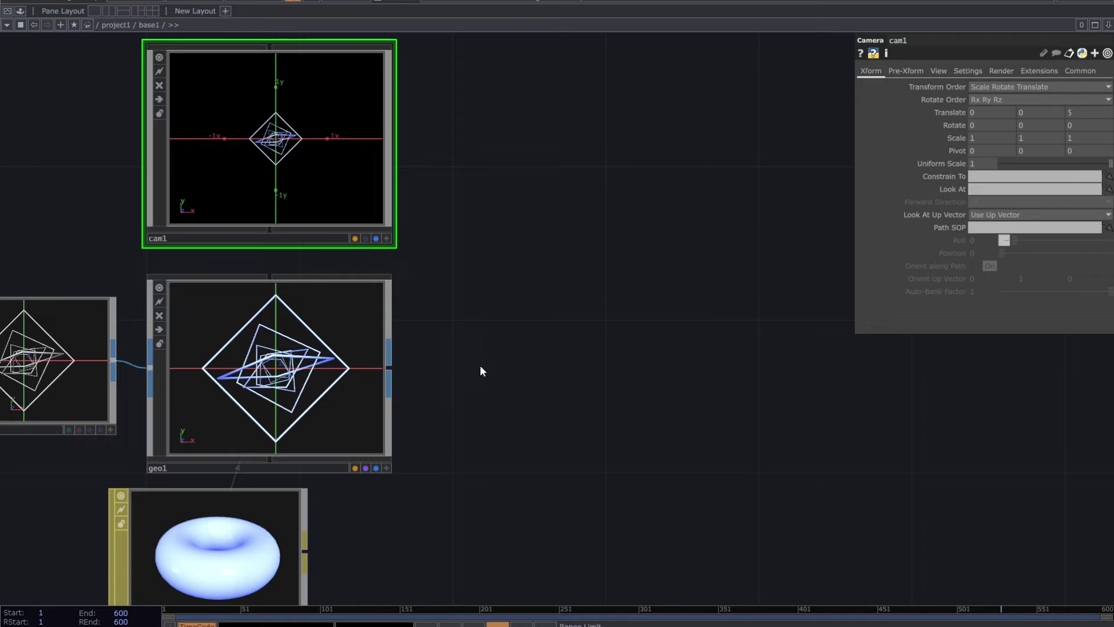
key(Tab)
text(re)
click(322, 217)
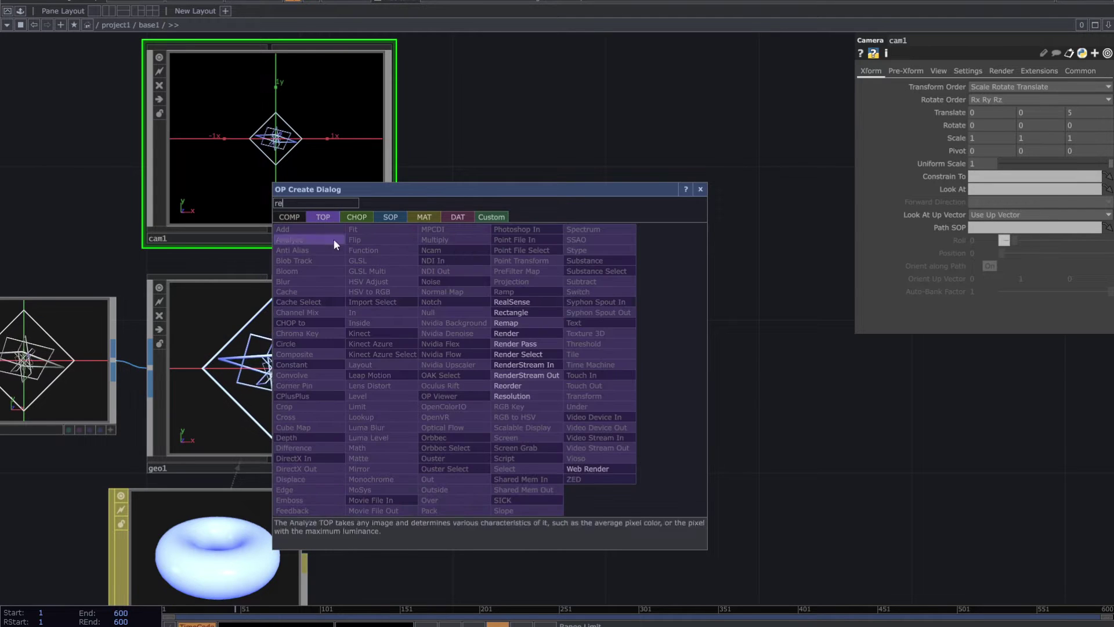
click(521, 331)
click(566, 372)
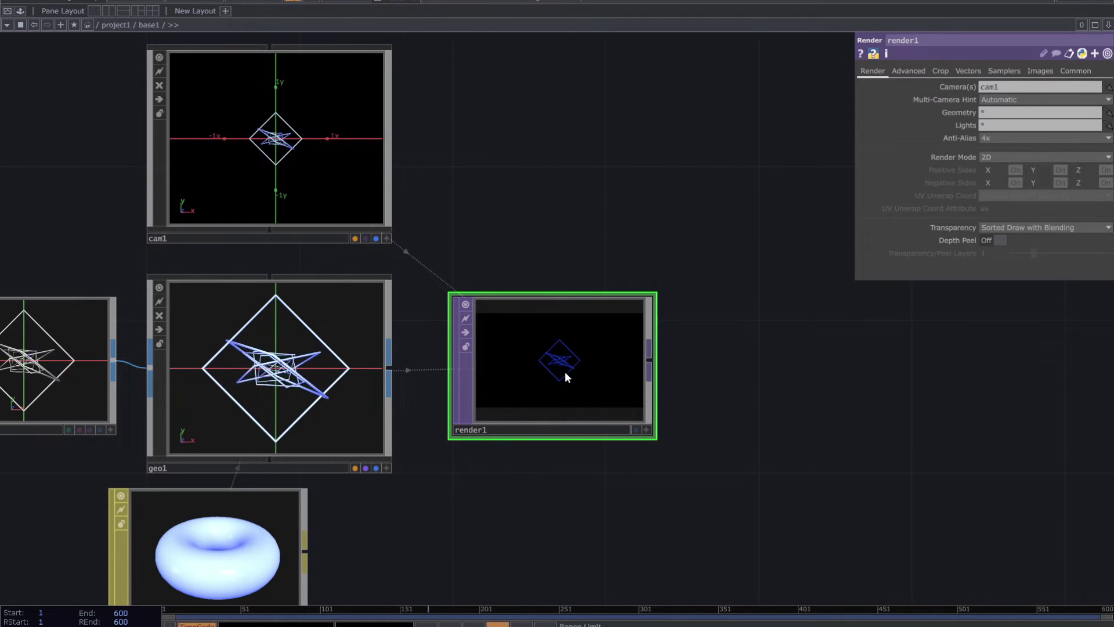
Narrow the camera's FOV Angle to 25.5 so the squares fill more of the render
scroll(561, 368, up, 5)
scroll(557, 371, down, 5)
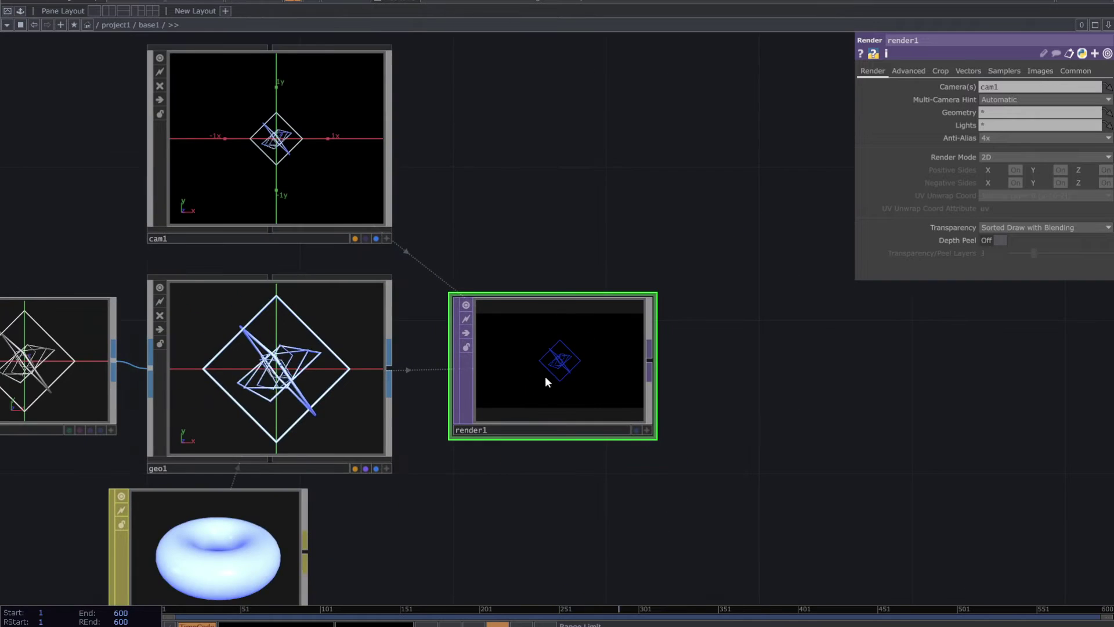
scroll(536, 406, down, 3)
drag(496, 456, 530, 454)
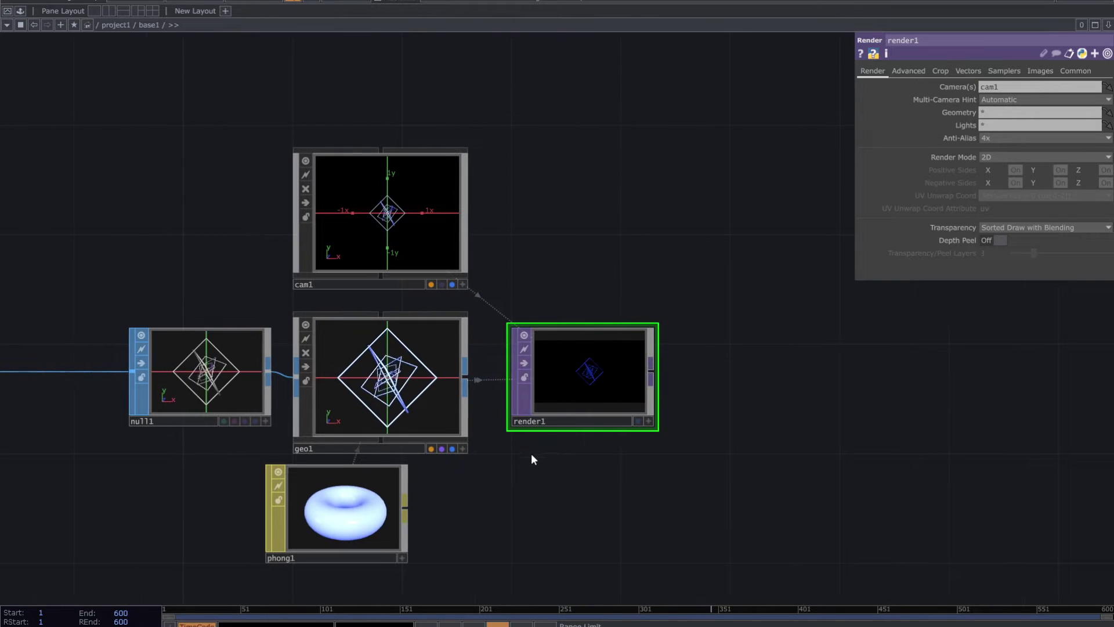
click(445, 283)
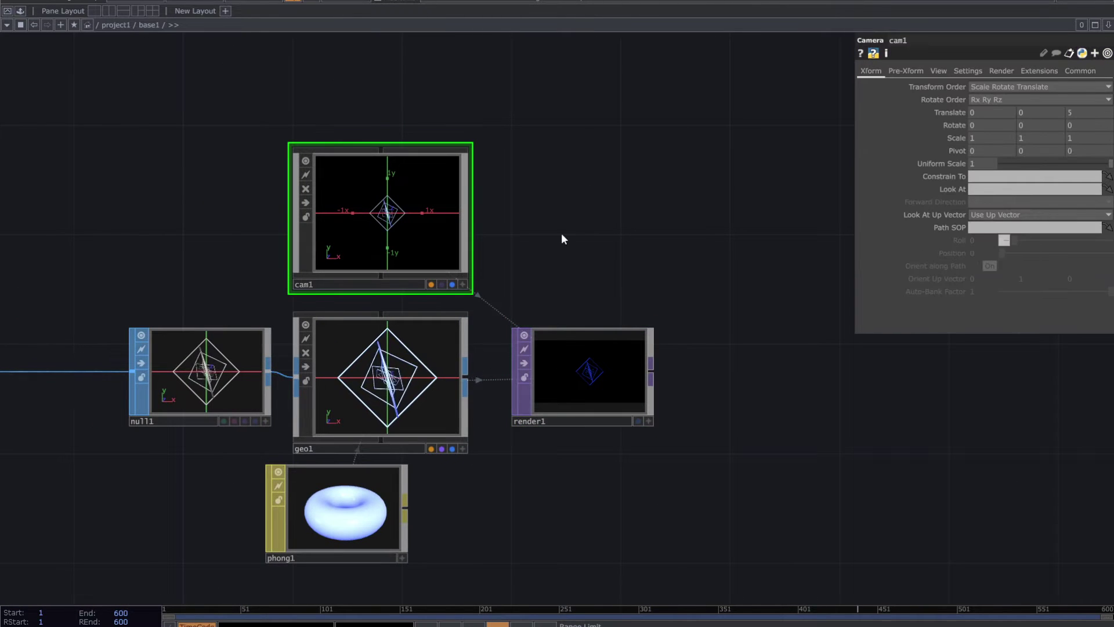
click(938, 71)
scroll(522, 490, up, 4)
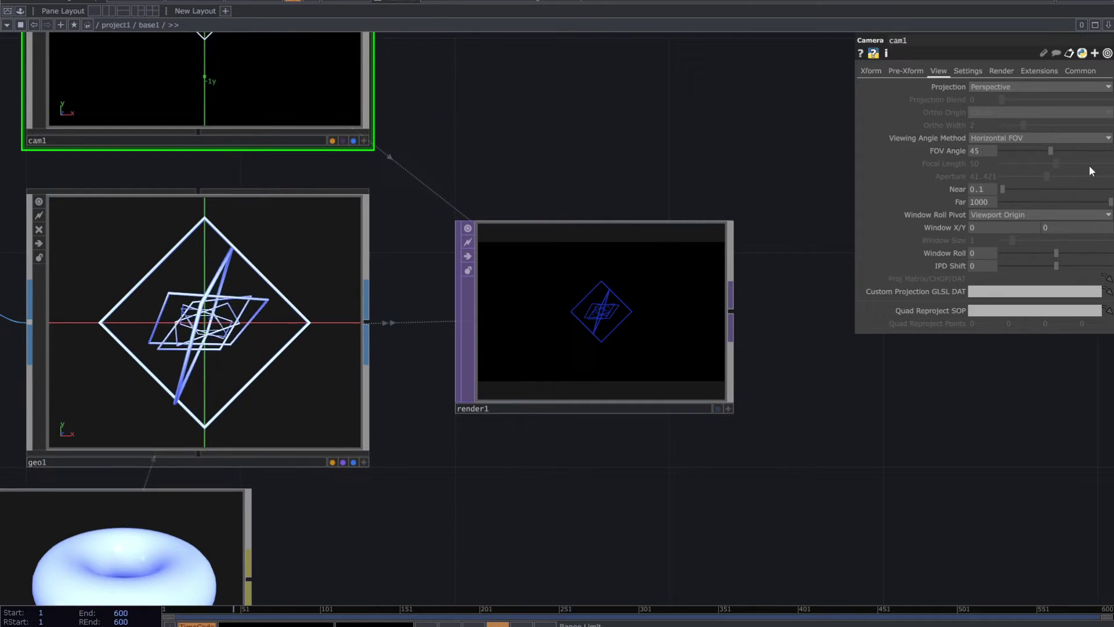
drag(1049, 152, 1029, 152)
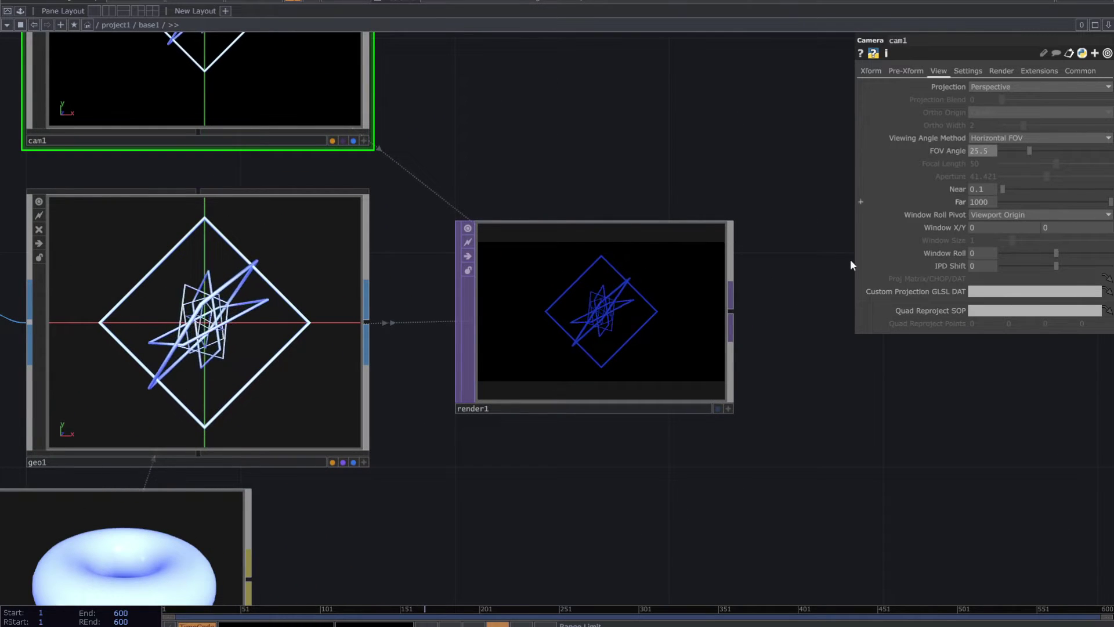
Shift the Phong material's Emit color to teal by raising its green component to 0.67
scroll(773, 448, up, 1)
scroll(616, 336, up, 3)
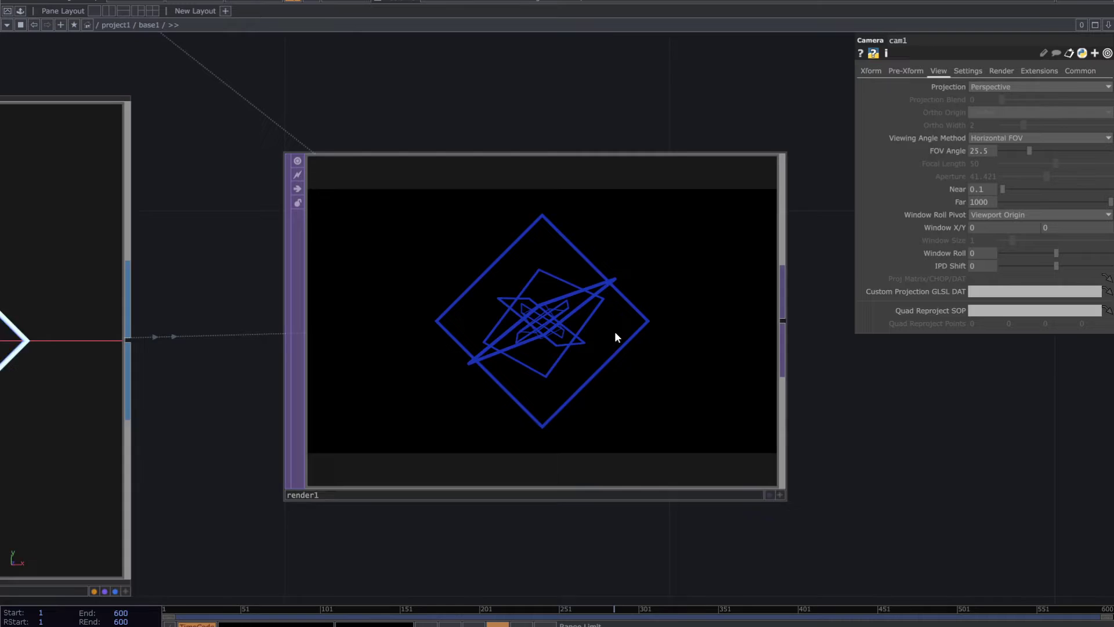
scroll(614, 332, up, 1)
scroll(614, 332, down, 7)
click(320, 494)
scroll(647, 318, up, 5)
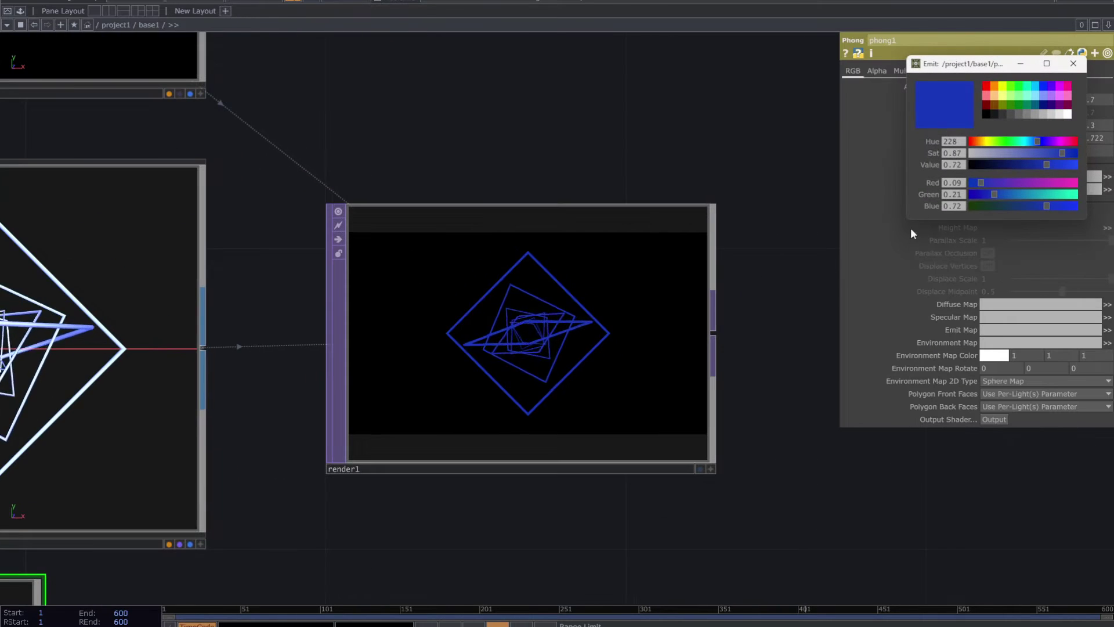
drag(994, 193, 1040, 197)
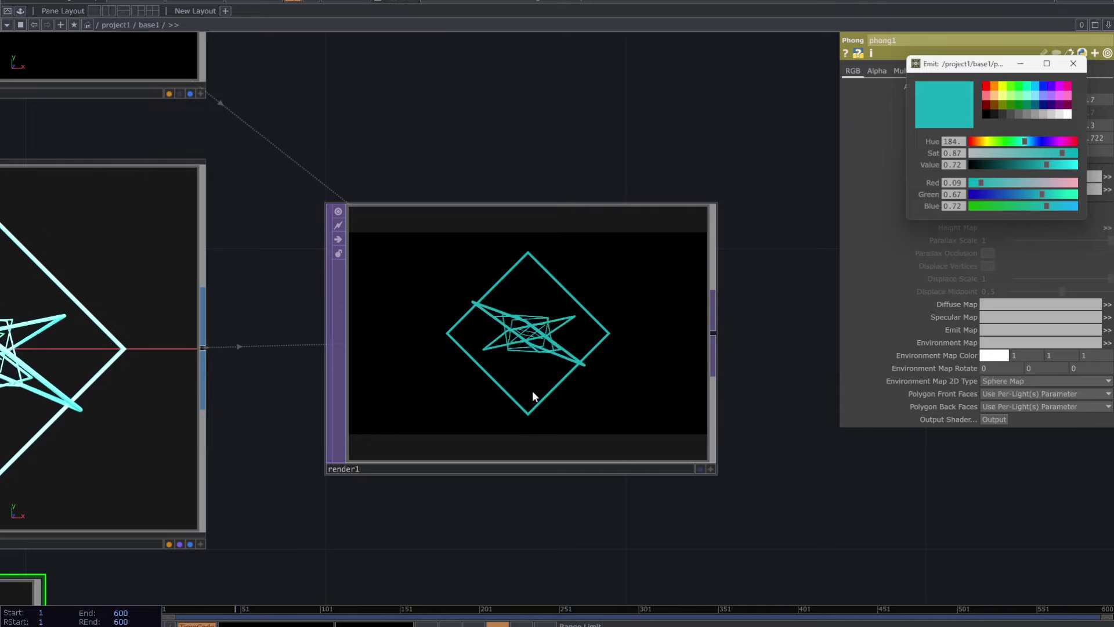
Add a Feedback TOP from the Render TOP's output and place it above and beyond the Render node
drag(765, 509, 497, 405)
scroll(485, 402, down, 3)
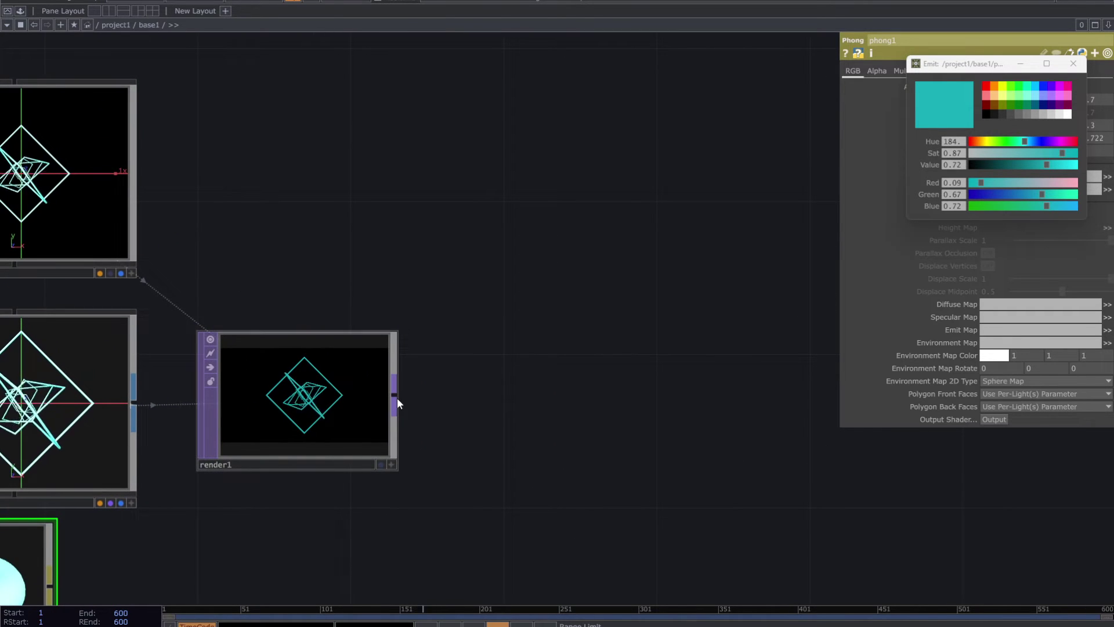
click(397, 398)
click(554, 357)
text(fee)
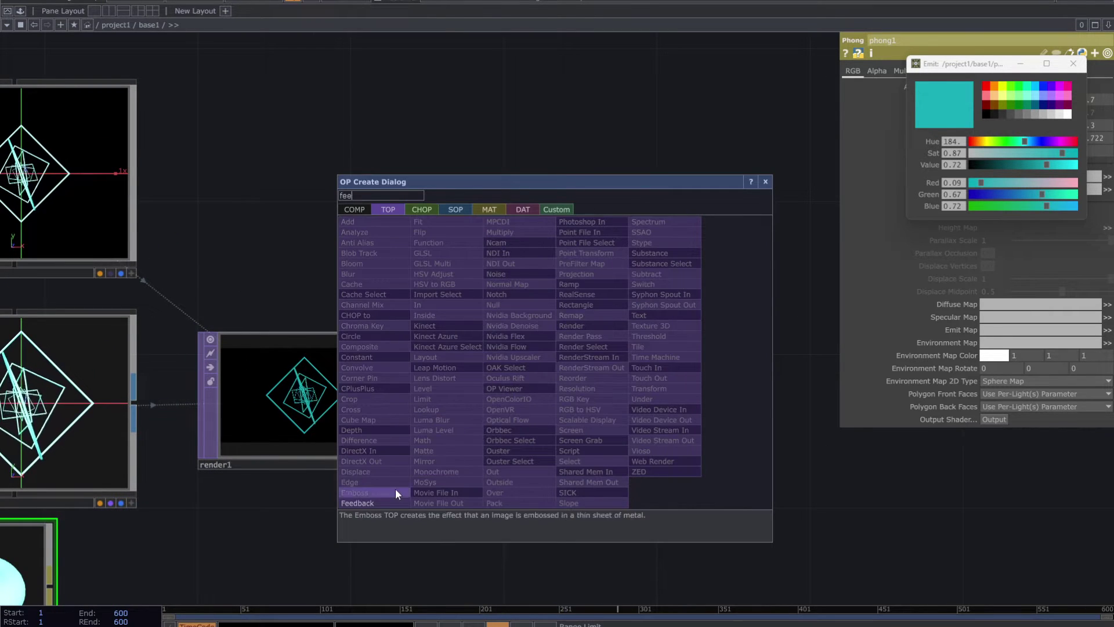
click(381, 502)
click(505, 249)
Add a Level TOP from the Feedback TOP's output and place it in line beside it
drag(586, 332, 557, 353)
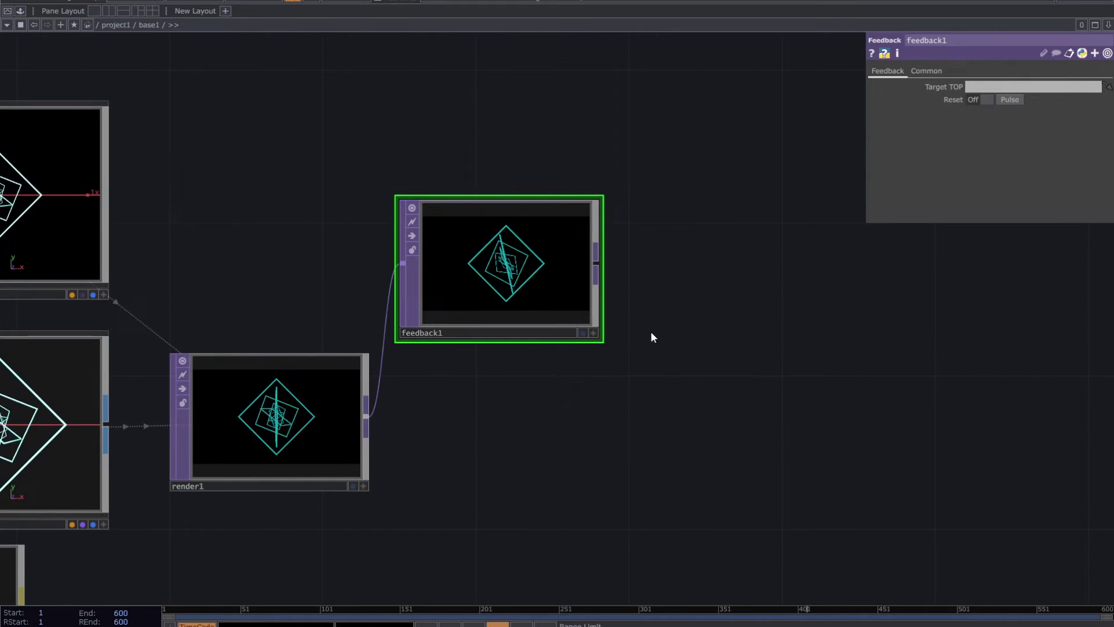
click(547, 283)
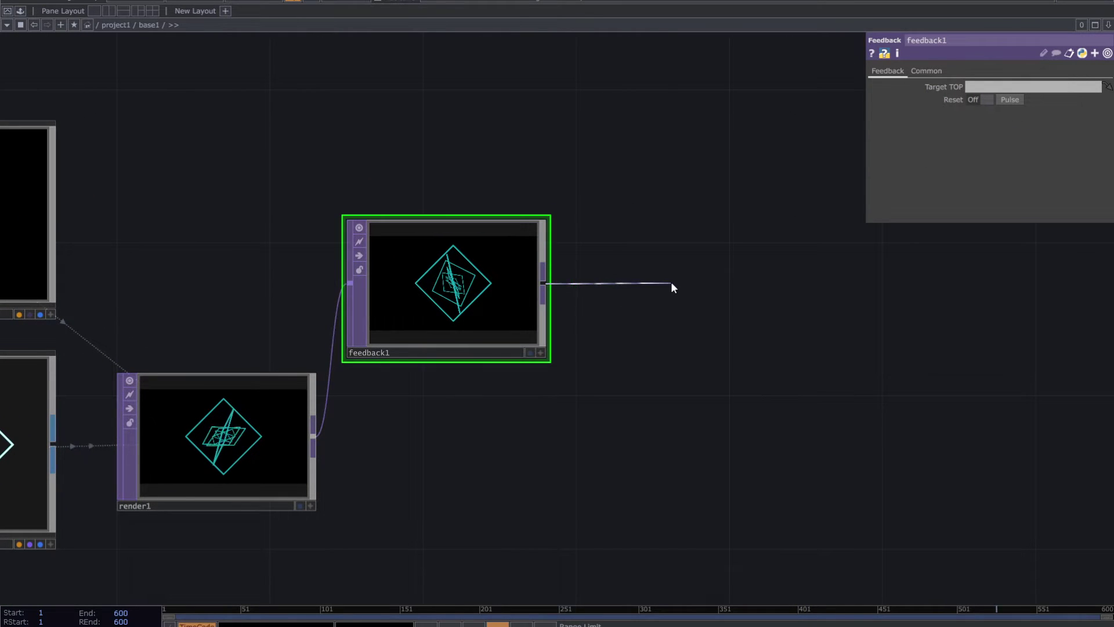
click(671, 283)
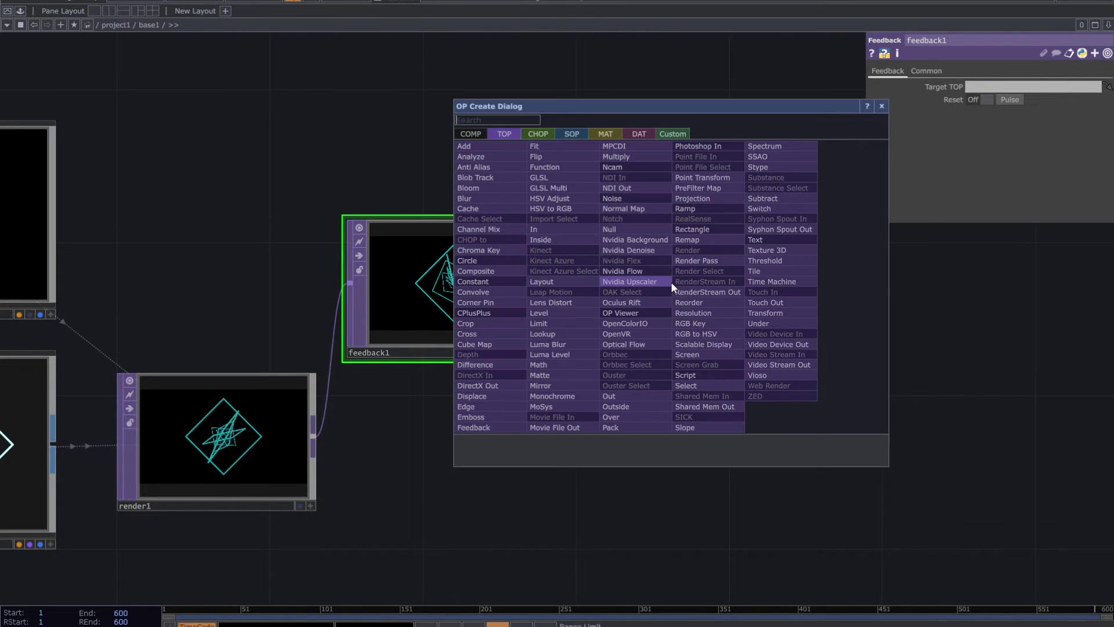
click(546, 313)
click(736, 276)
Add an Add TOP after the Level TOP and connect the Render TOP's output to its second input
drag(609, 380, 499, 340)
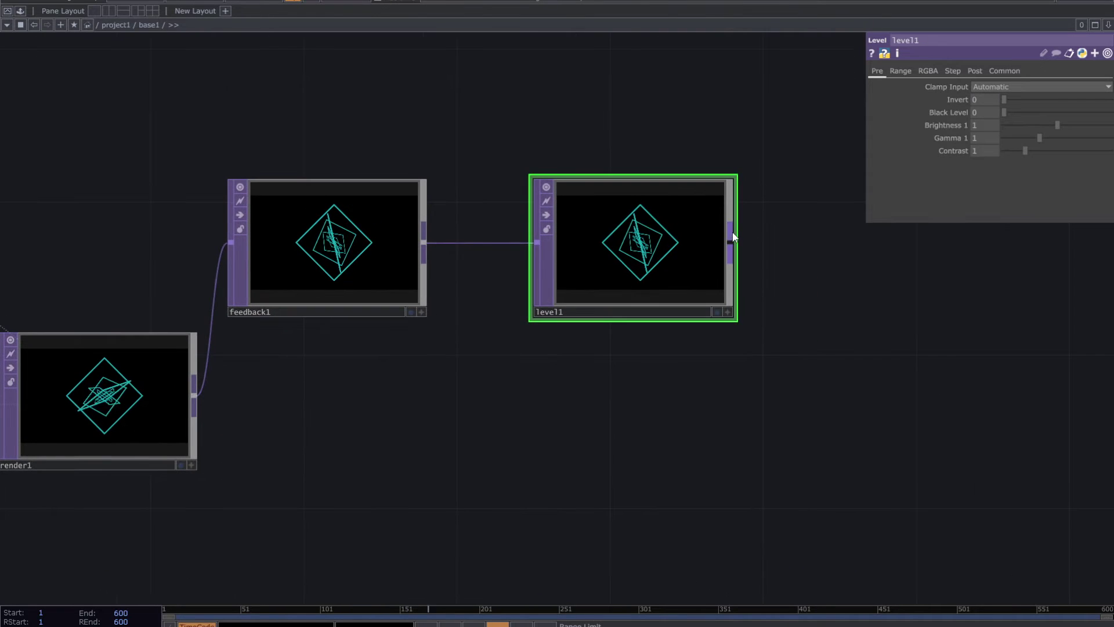
click(729, 242)
click(827, 387)
text(ad)
click(627, 251)
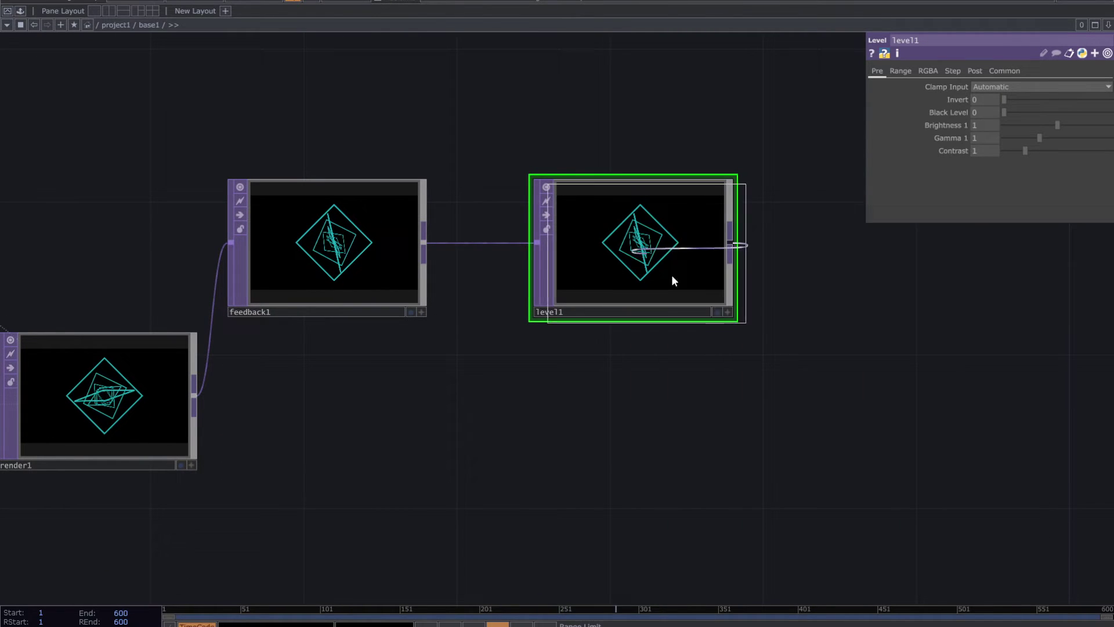
click(867, 416)
click(766, 410)
click(195, 396)
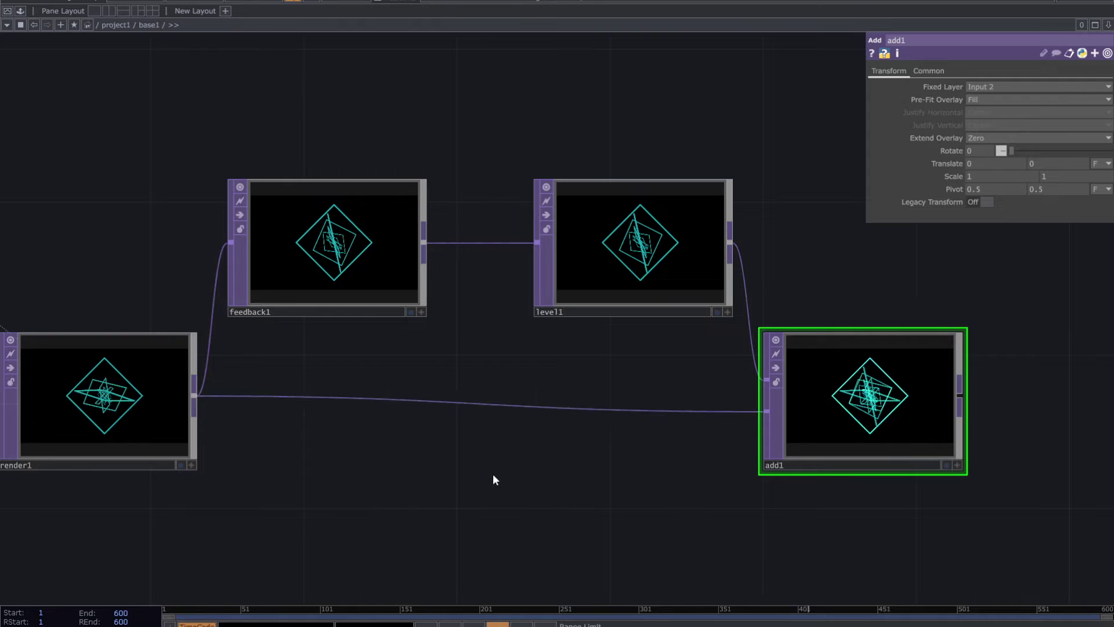
Add an unconnected Noise TOP and place it below the Add TOP
drag(800, 565, 530, 404)
key(Tab)
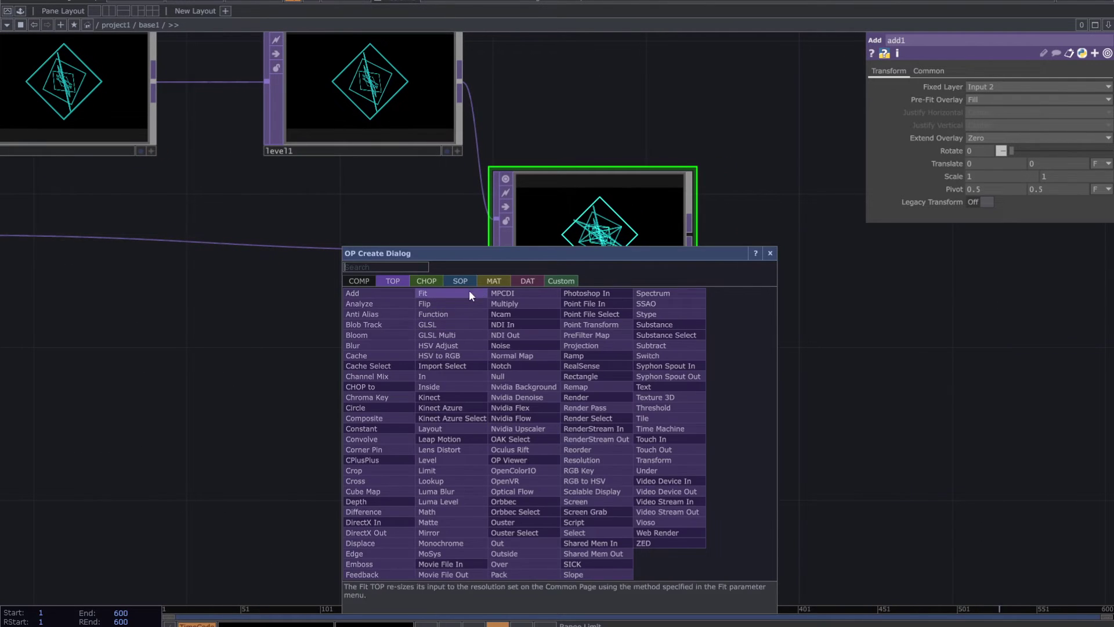
text(m)
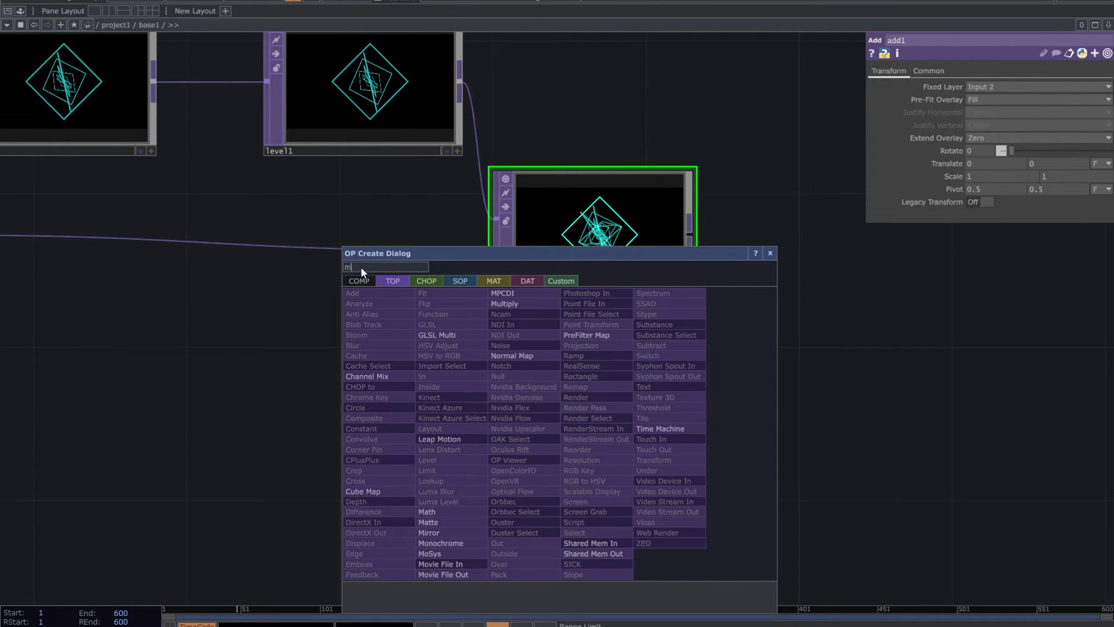
key(BackSpace)
text(n)
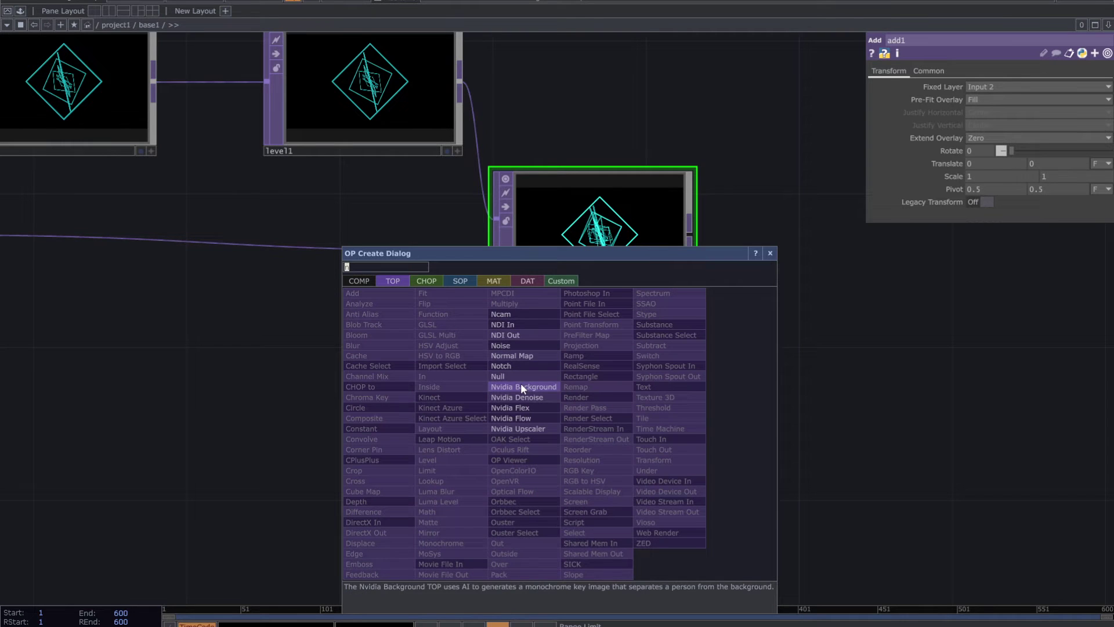
click(517, 354)
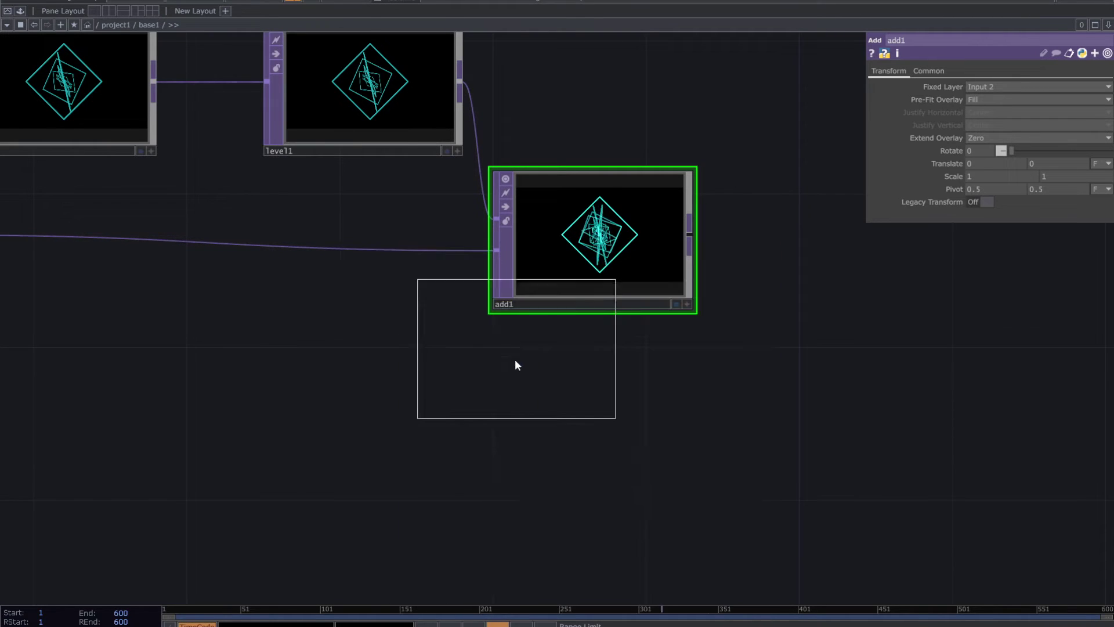
click(510, 430)
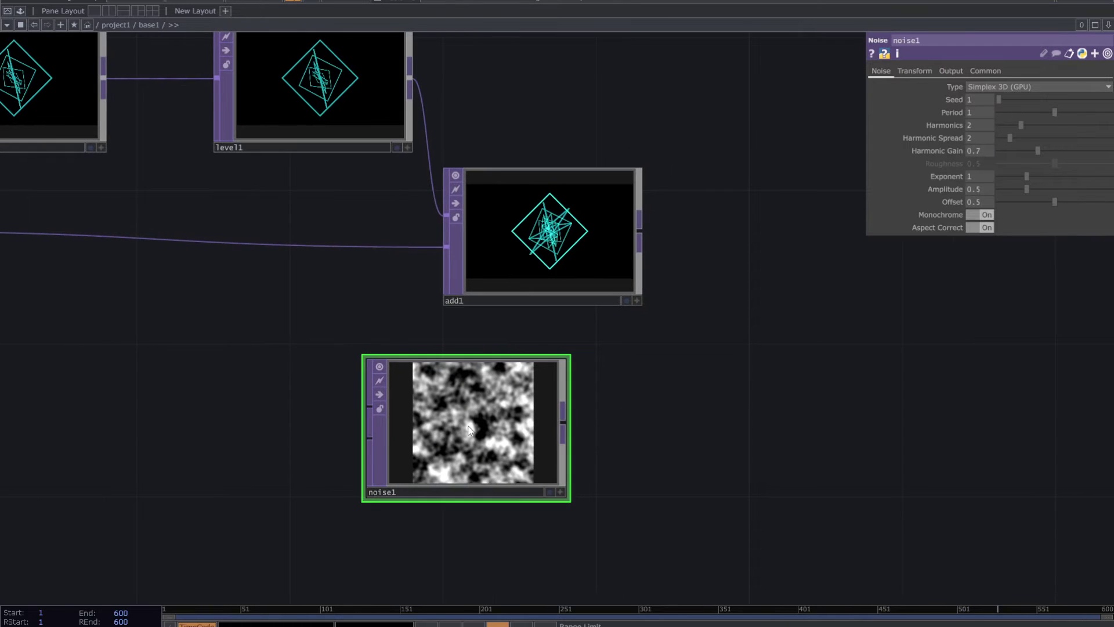
Set the Noise TOP's resolution to 1920 by 1080
click(984, 71)
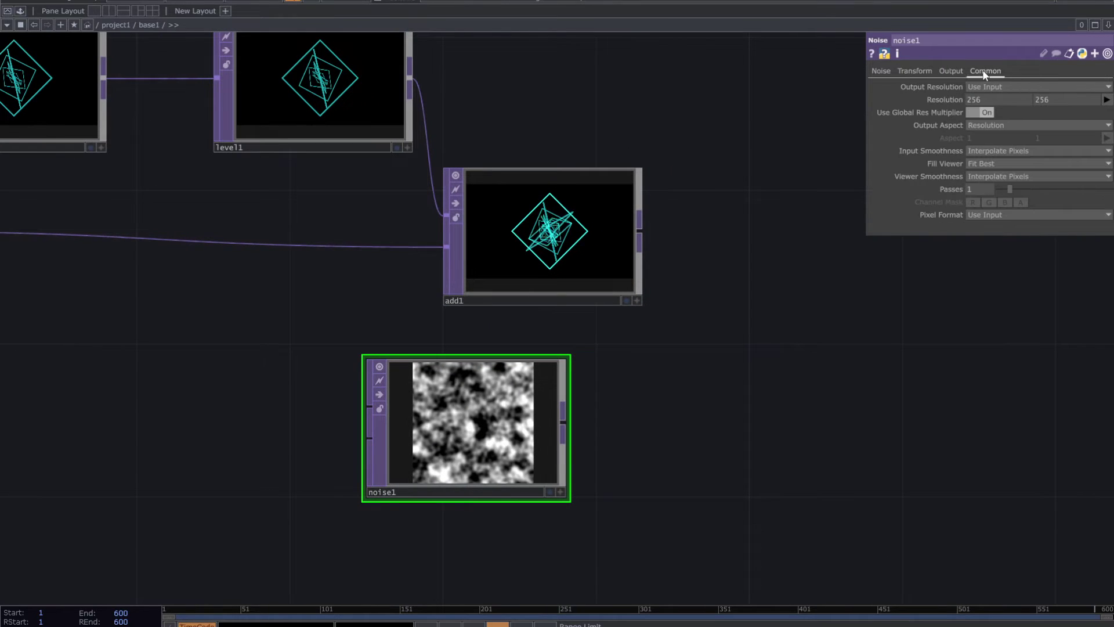
click(1106, 100)
click(1082, 172)
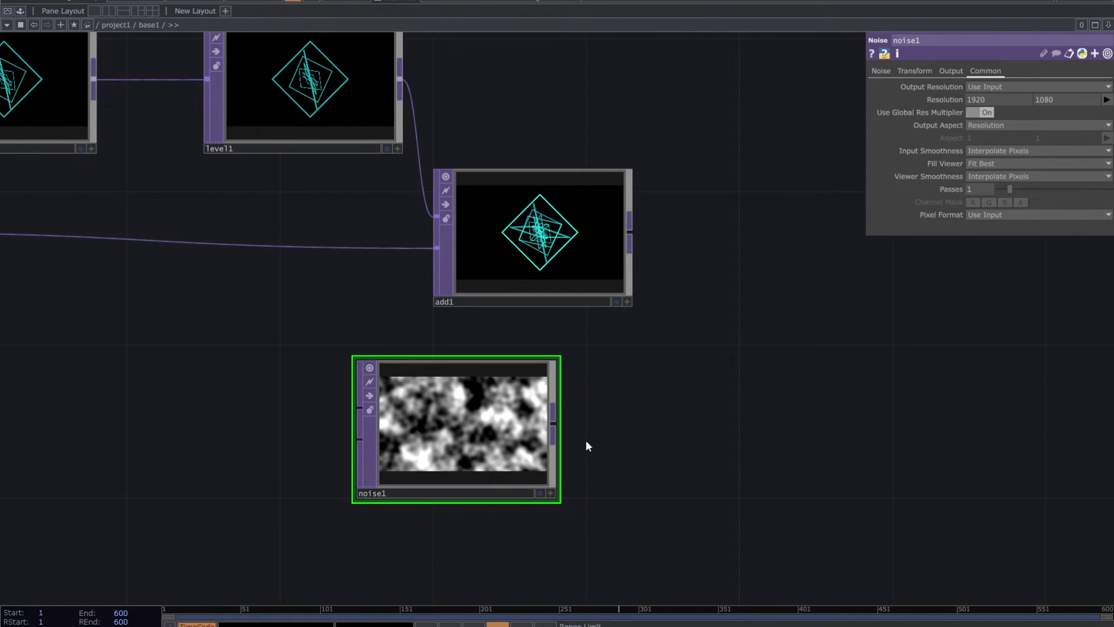
Add a Displace TOP from the Add TOP's output and connect the Noise TOP to its second input
drag(634, 345, 561, 343)
drag(559, 232, 739, 305)
click(585, 392)
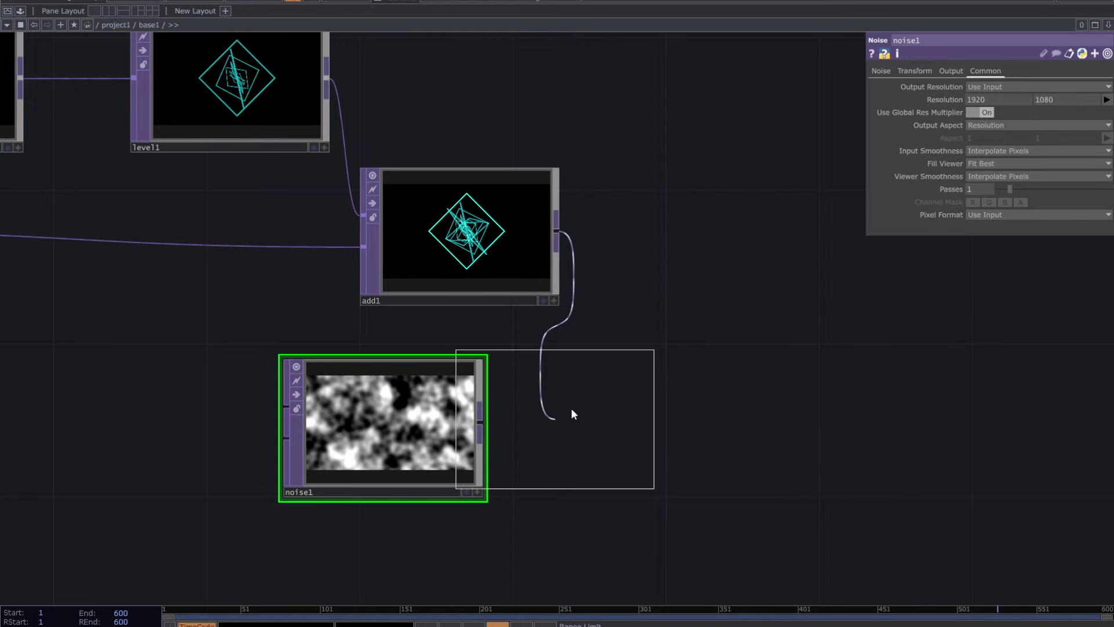
click(771, 297)
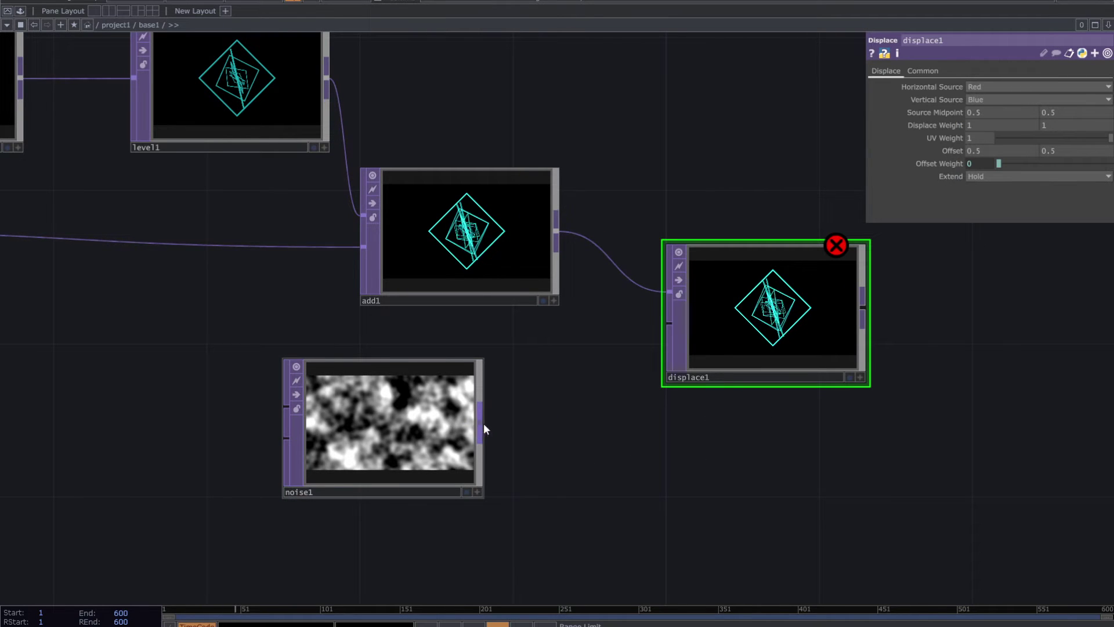
drag(482, 424, 659, 351)
drag(737, 447, 696, 433)
Lower both Displace Weight values of the Displace TOP to 0.017
click(435, 464)
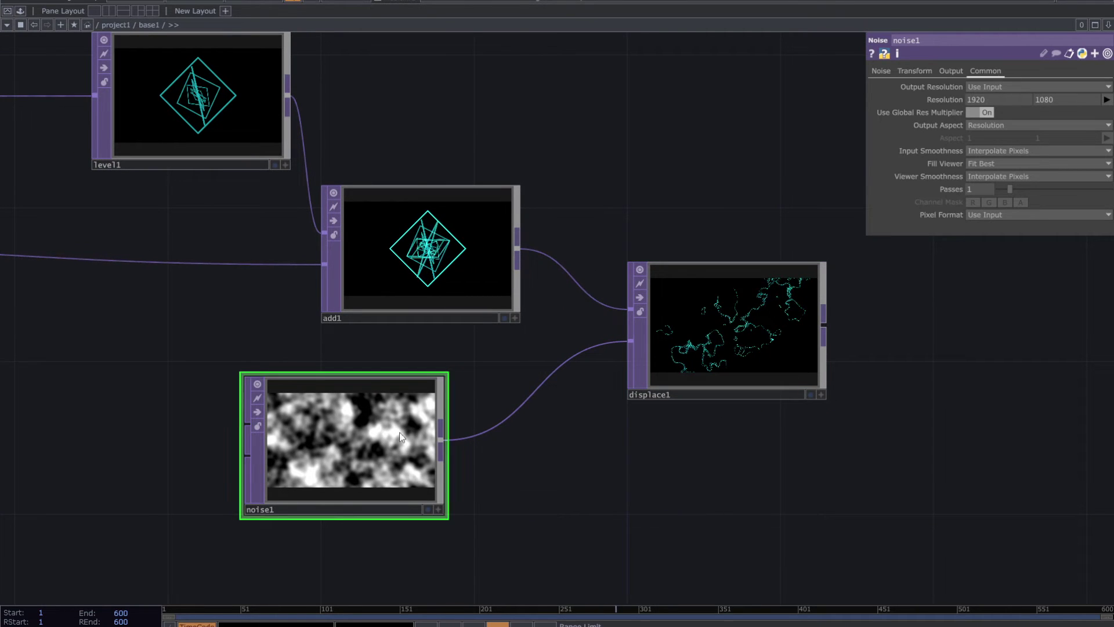
click(802, 317)
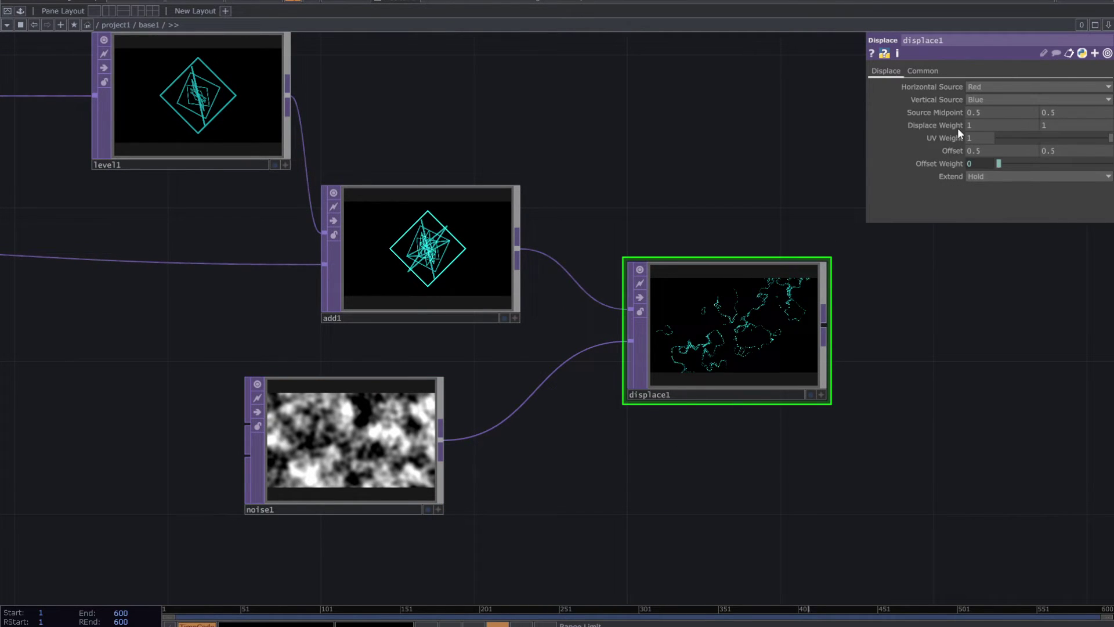
mouse_move(951, 123)
mouse_down()
mouse_move(950, 107)
mouse_move(955, 147)
mouse_move(953, 109)
mouse_up()
middle_drag(749, 331, 732, 357)
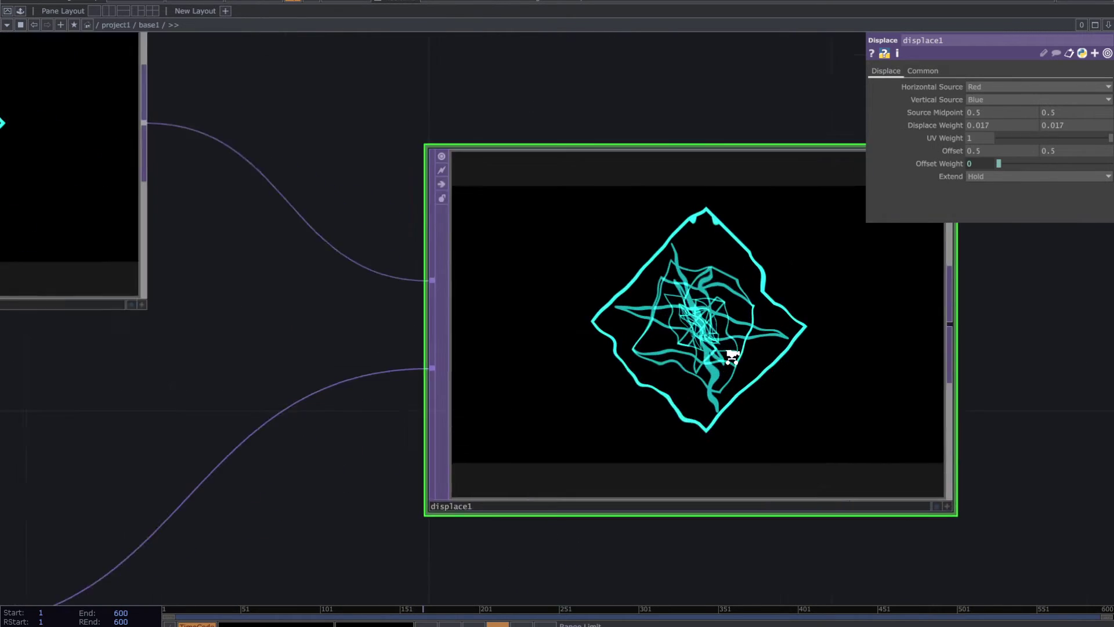
scroll(732, 356, down, 5)
Animate the Noise TOP by setting its Z translate to the expression absTime.seconds
click(290, 464)
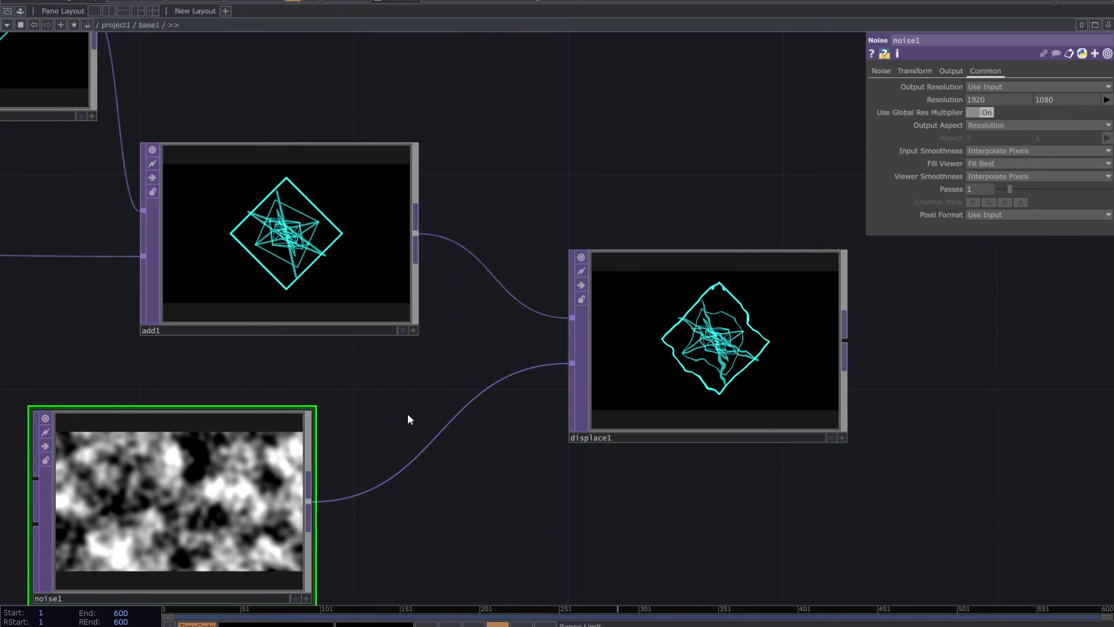
click(881, 71)
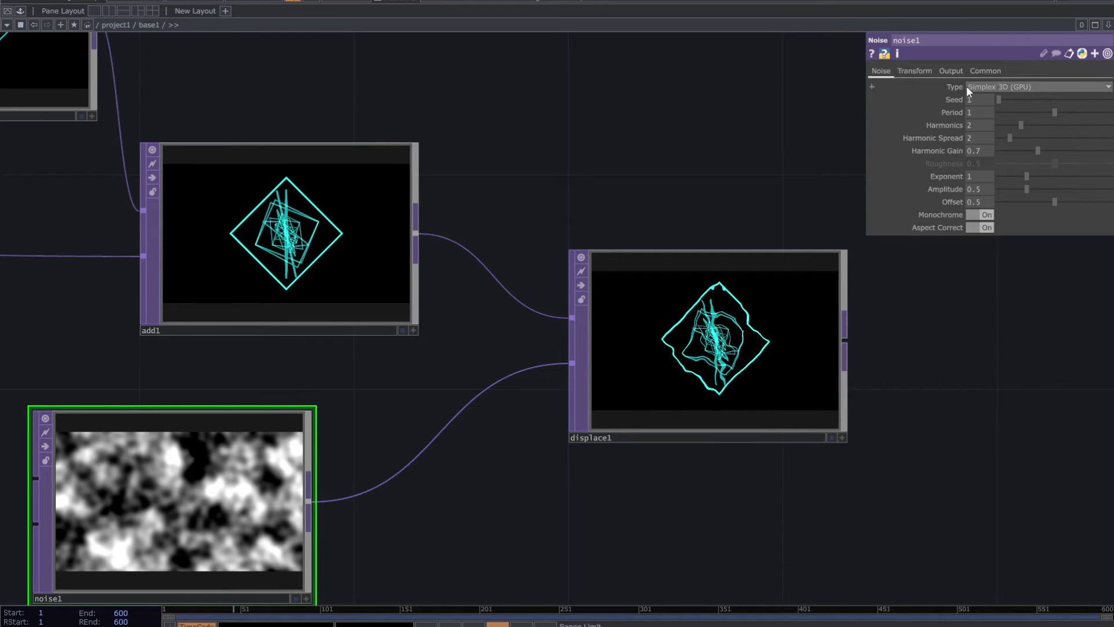
click(917, 71)
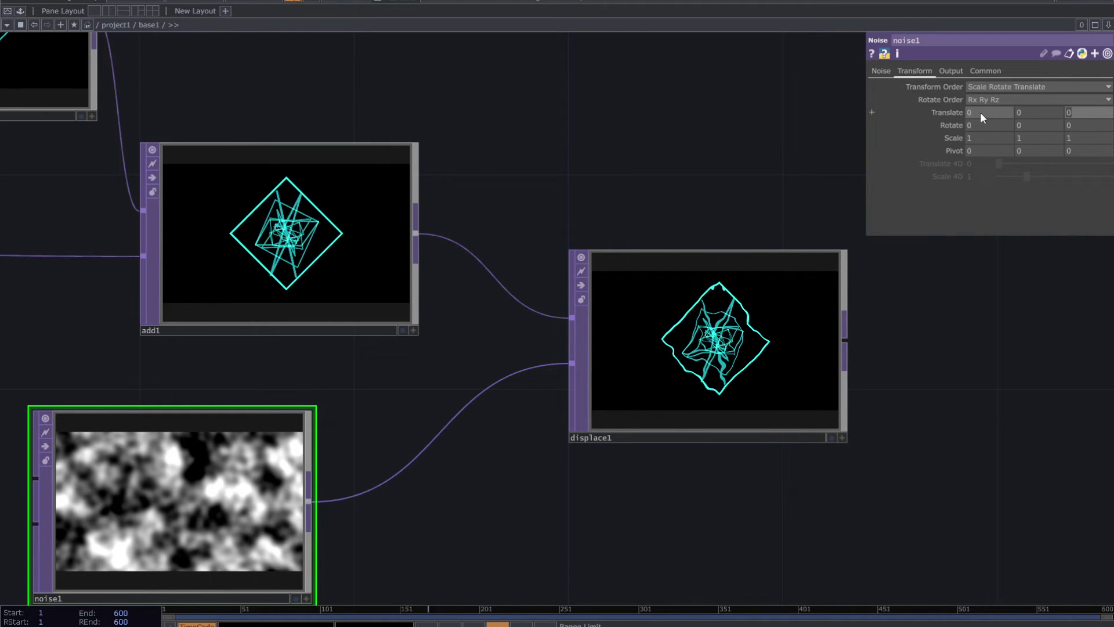
text(absTim)
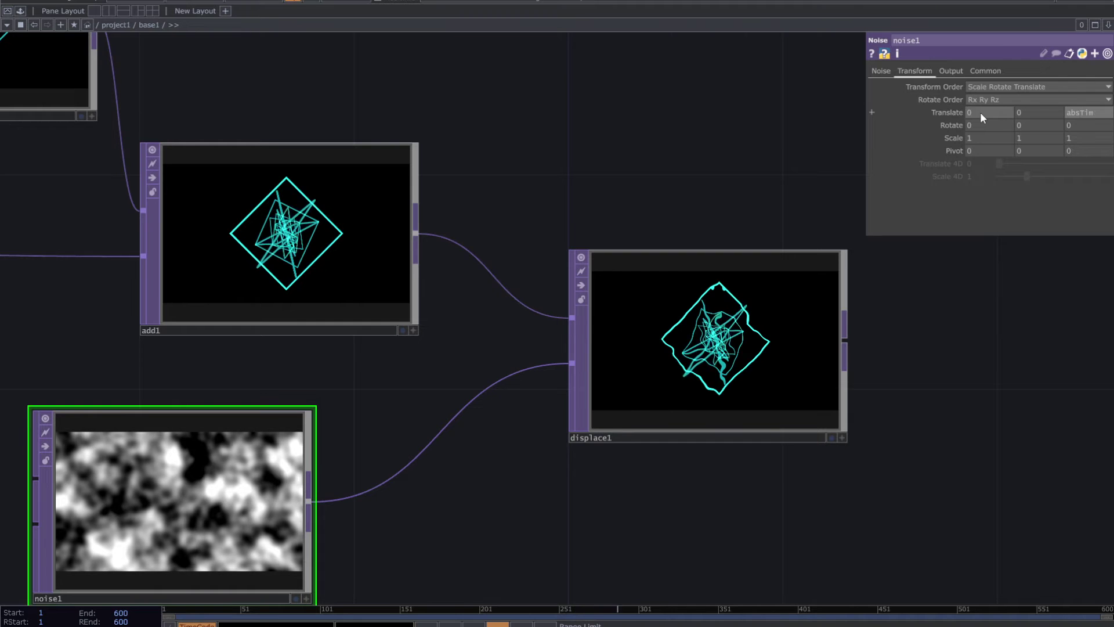
text(e.seconds)
key(Return)
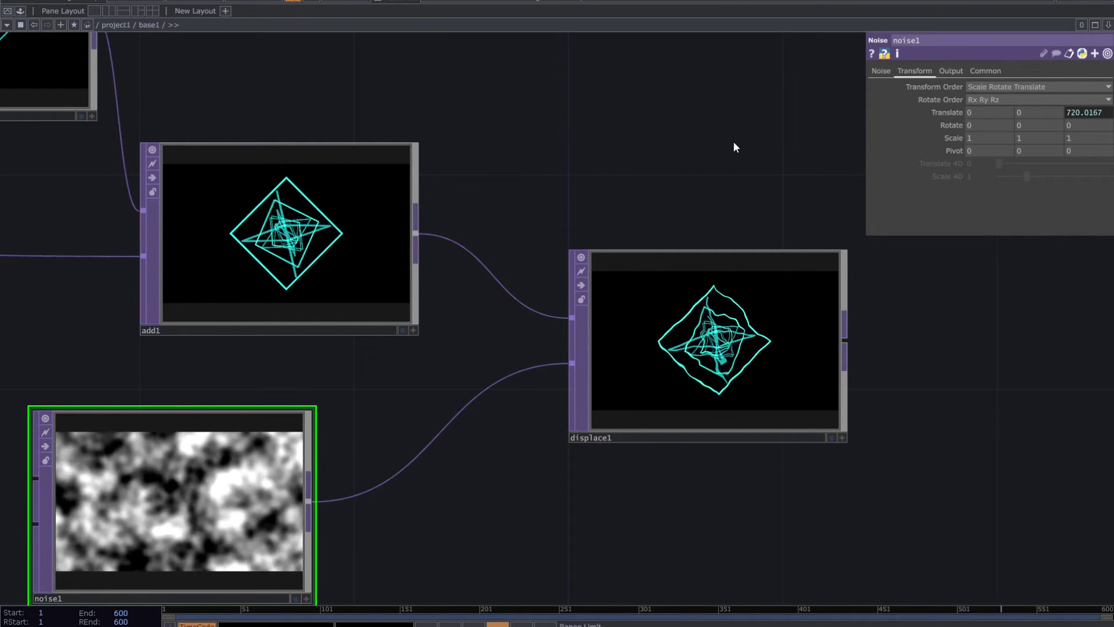
Make displace1 the Feedback TOP's Target TOP and lower the Level TOP's opacity to about 0.86
scroll(734, 142, down, 5)
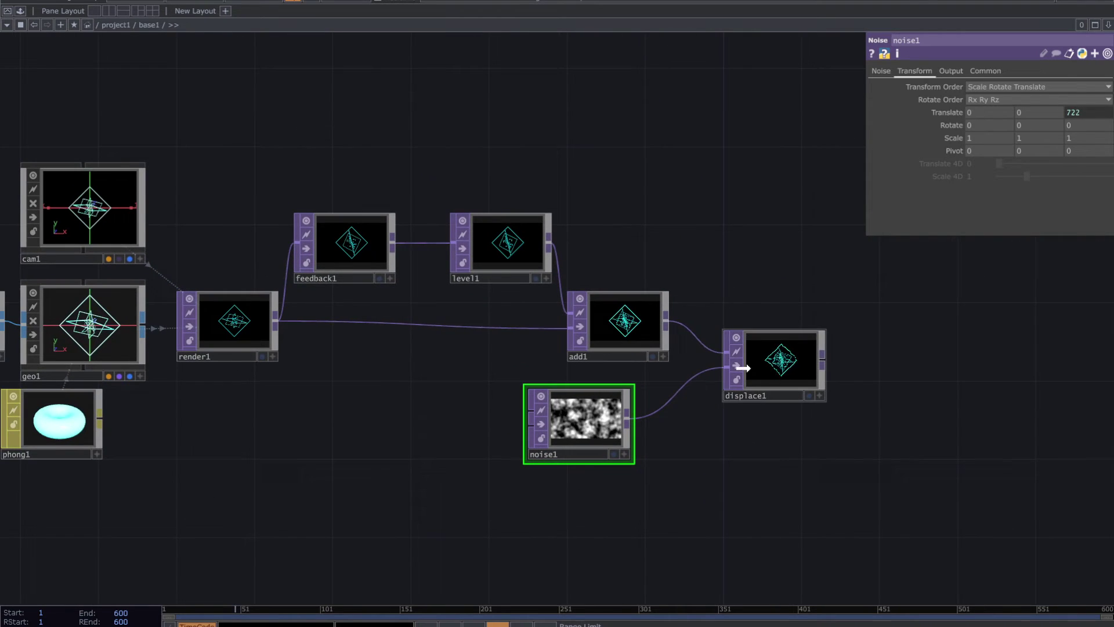
drag(743, 368, 342, 253)
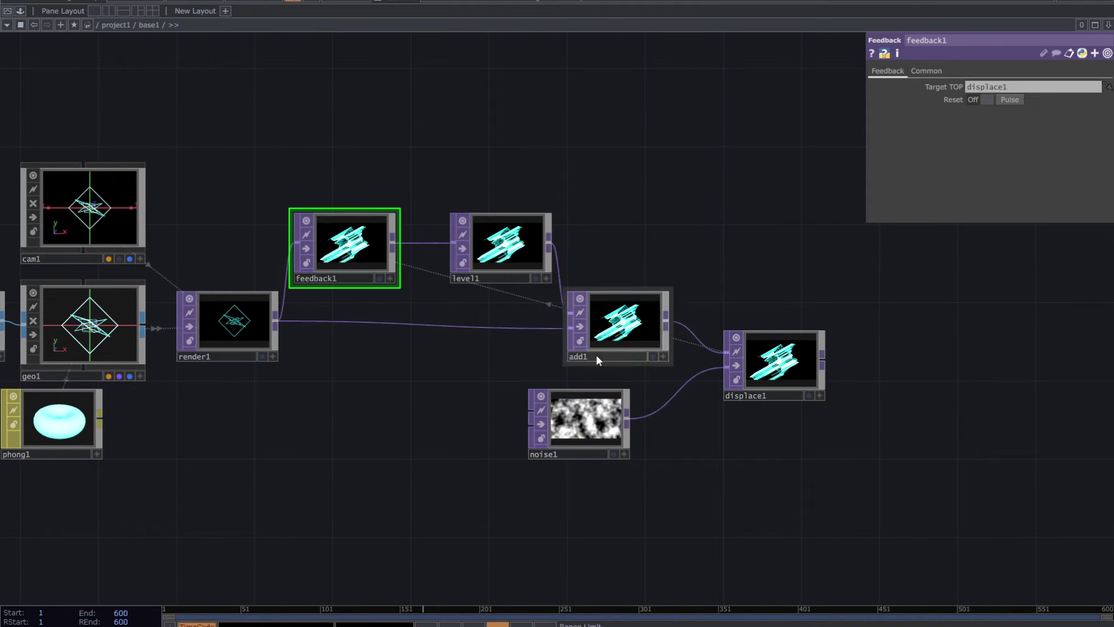
scroll(800, 449, up, 3)
click(426, 216)
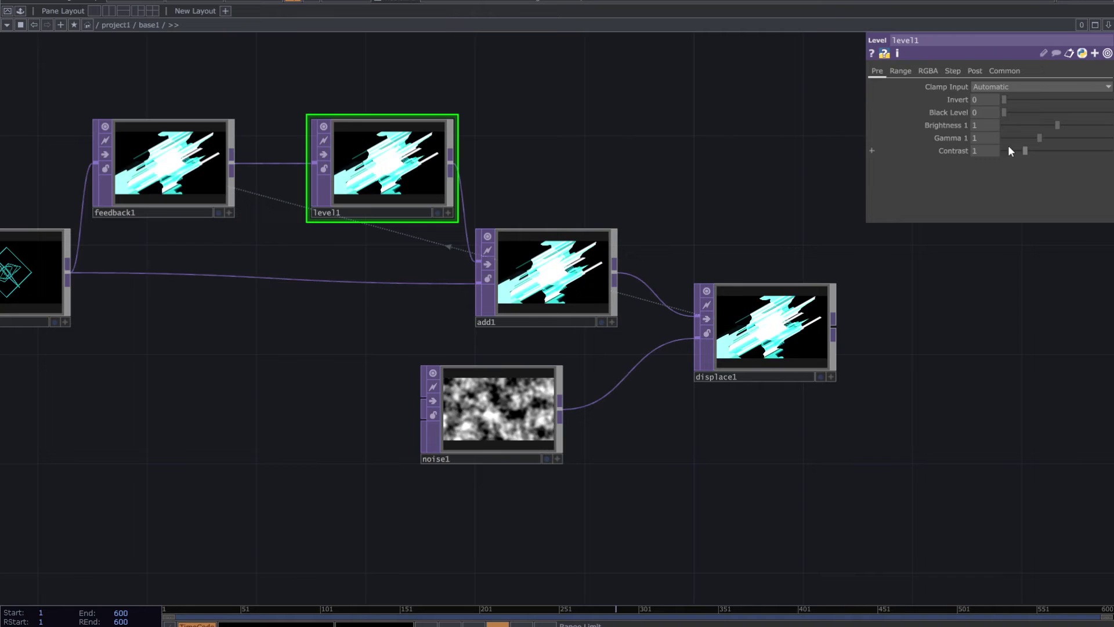
click(975, 71)
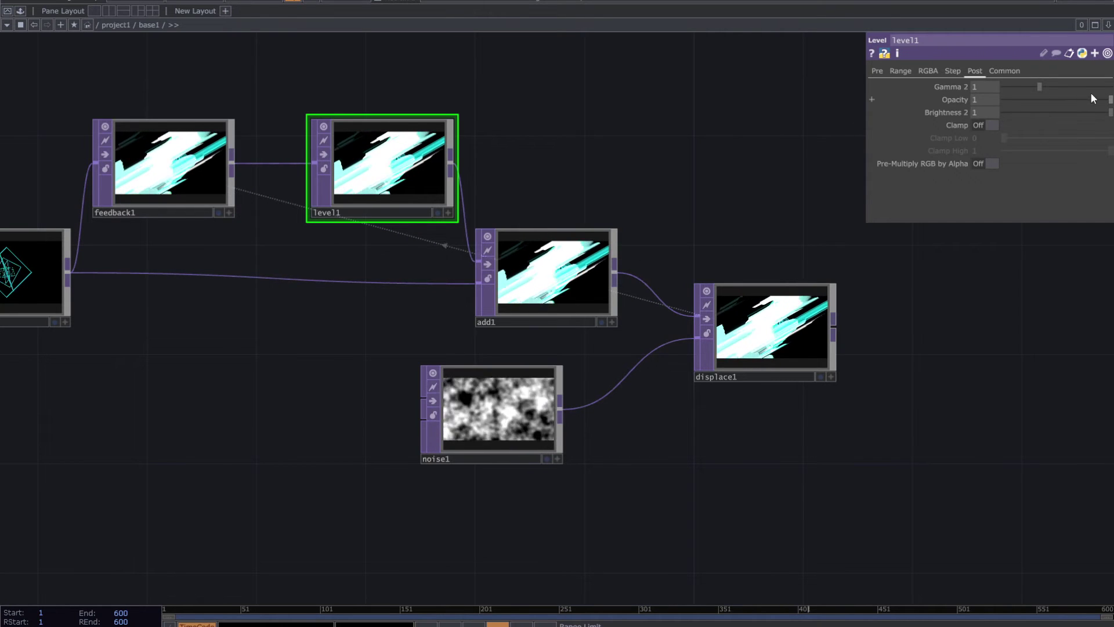
drag(1106, 99, 1094, 99)
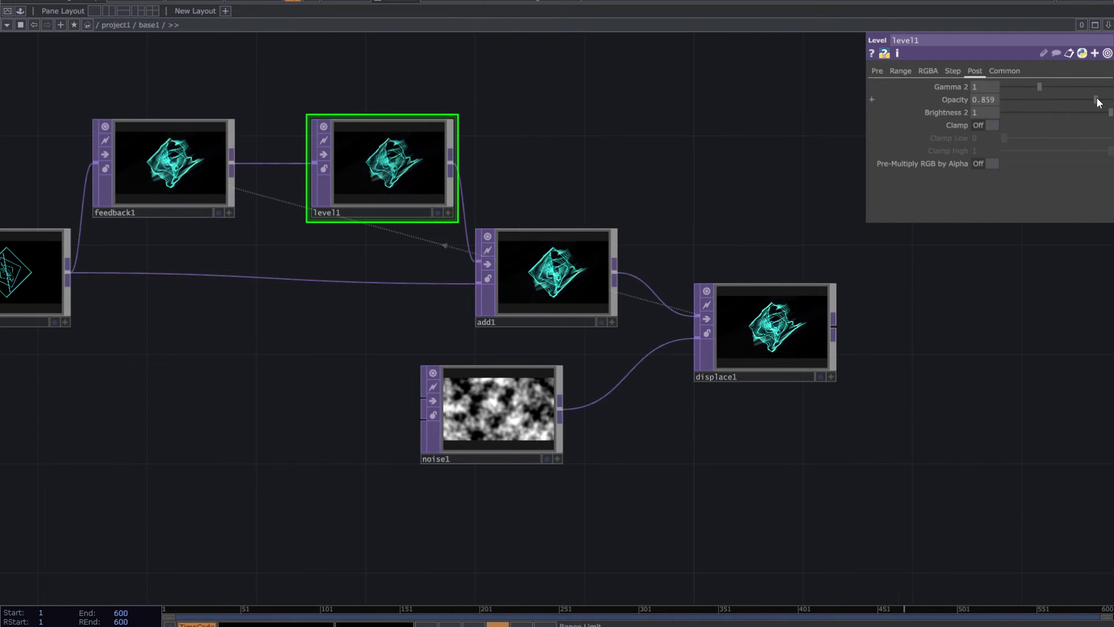
Change the Noise TOP's Z translate expression to absTime.seconds*.2
click(531, 390)
click(954, 113)
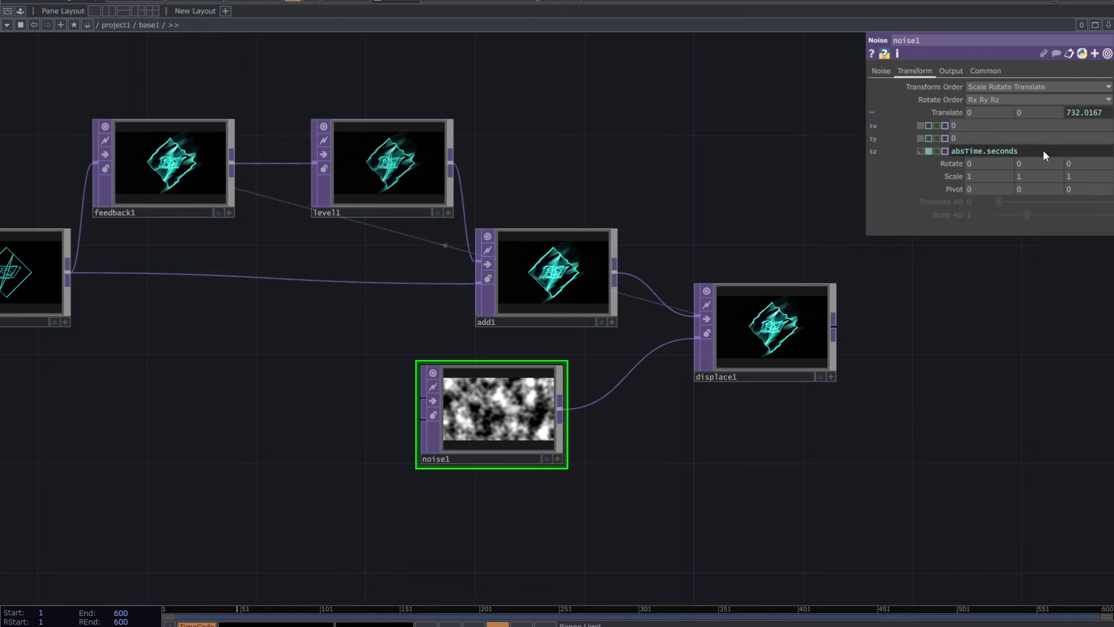
text(*)
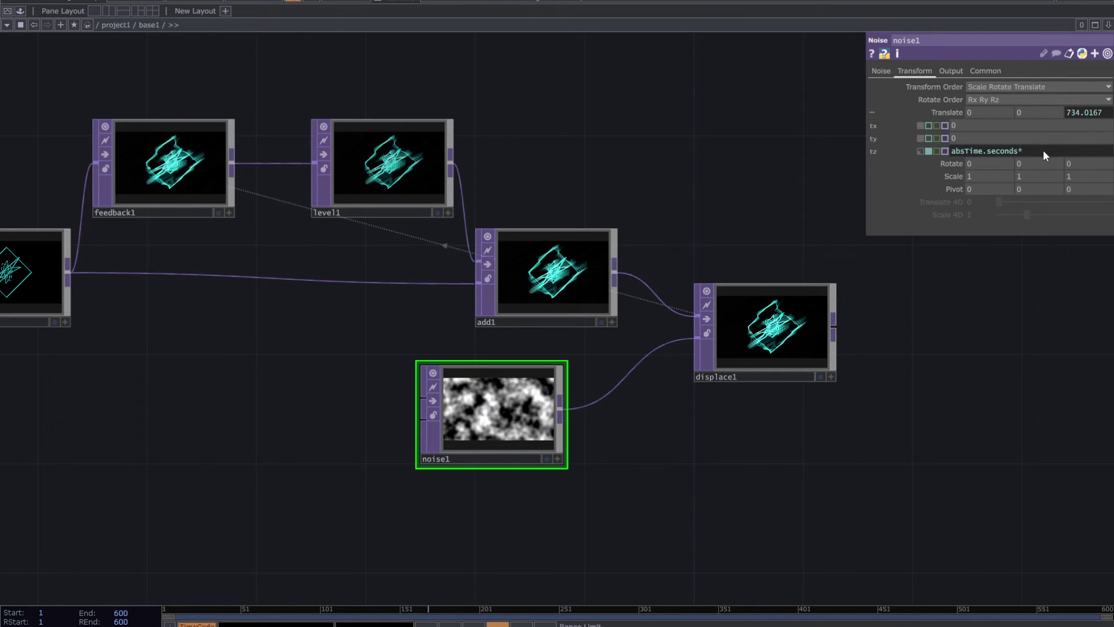
text(2)
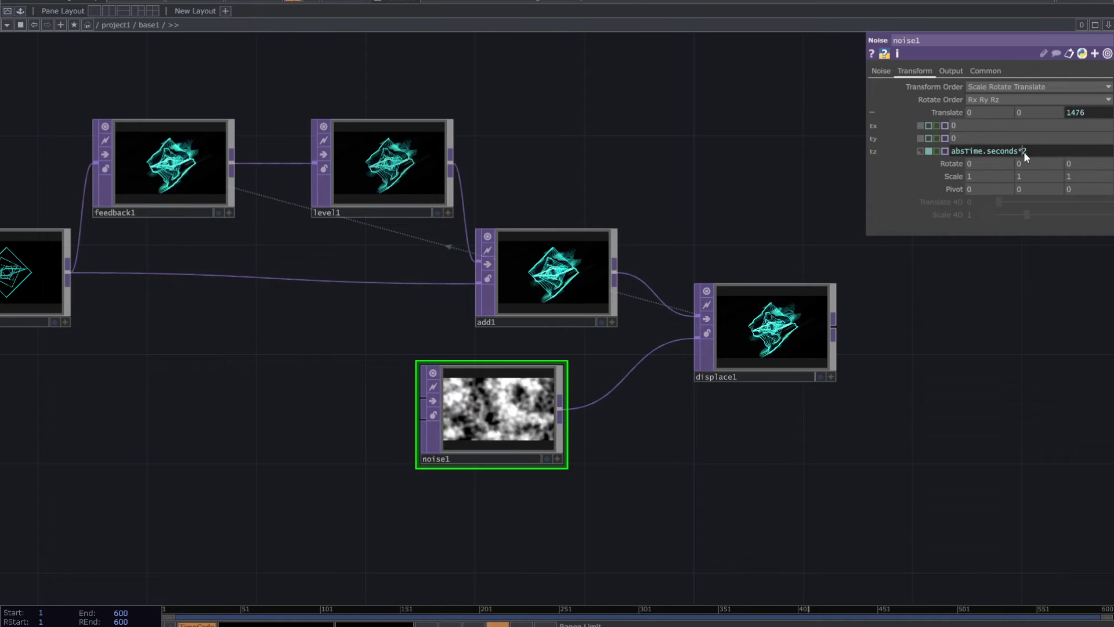
text(.)
scroll(809, 351, up, 5)
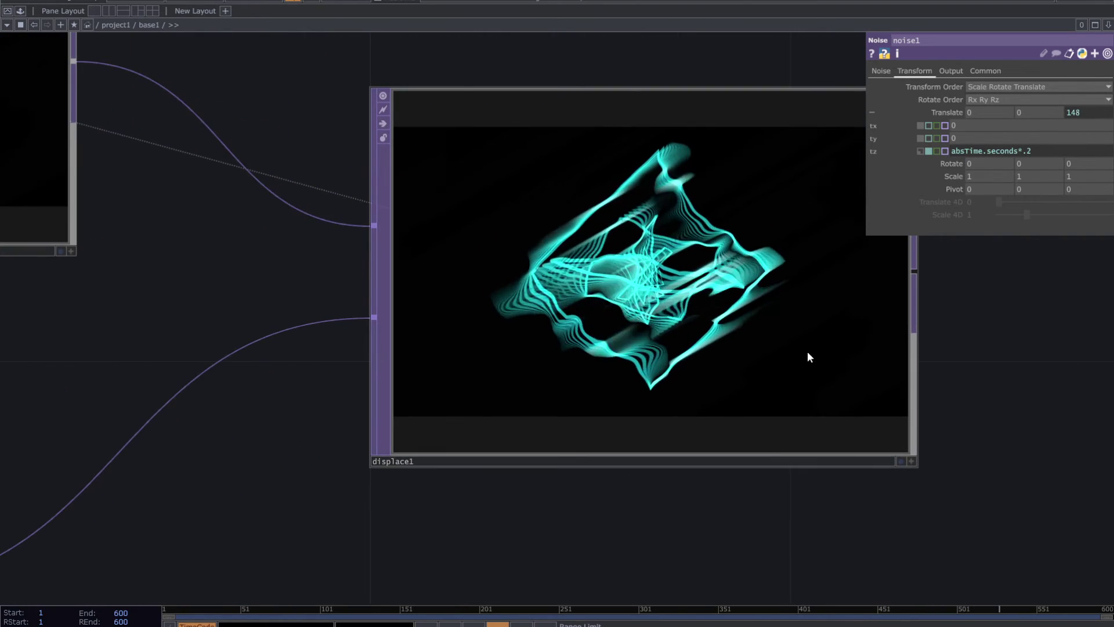
scroll(810, 357, down, 5)
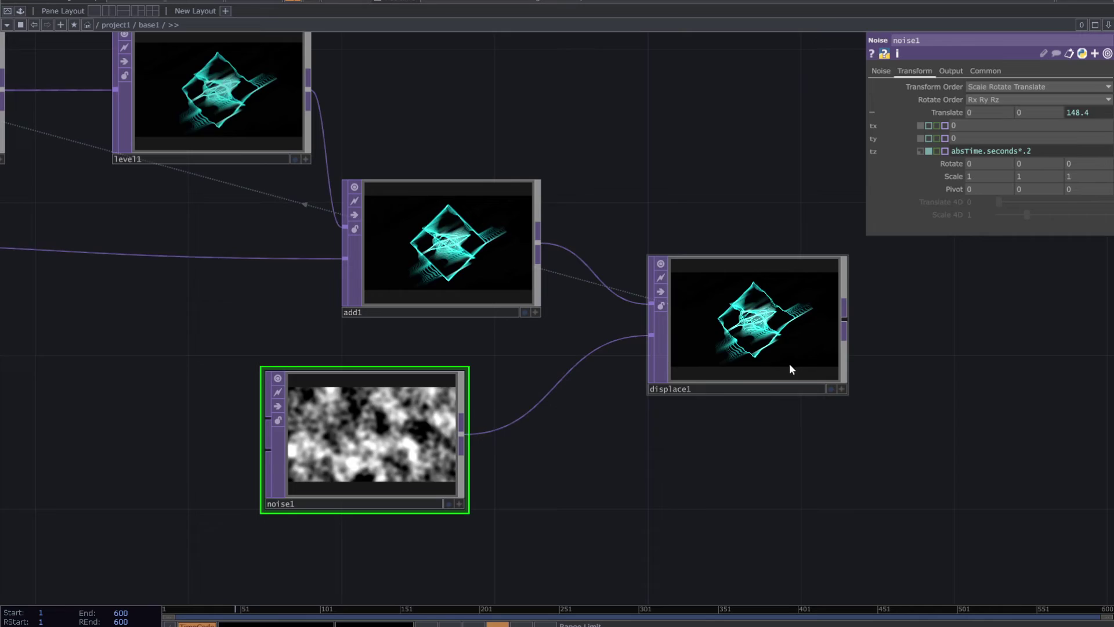
Set the Noise TOP's amplitude to 0.29 and its period to 0.9
scroll(785, 428, up, 5)
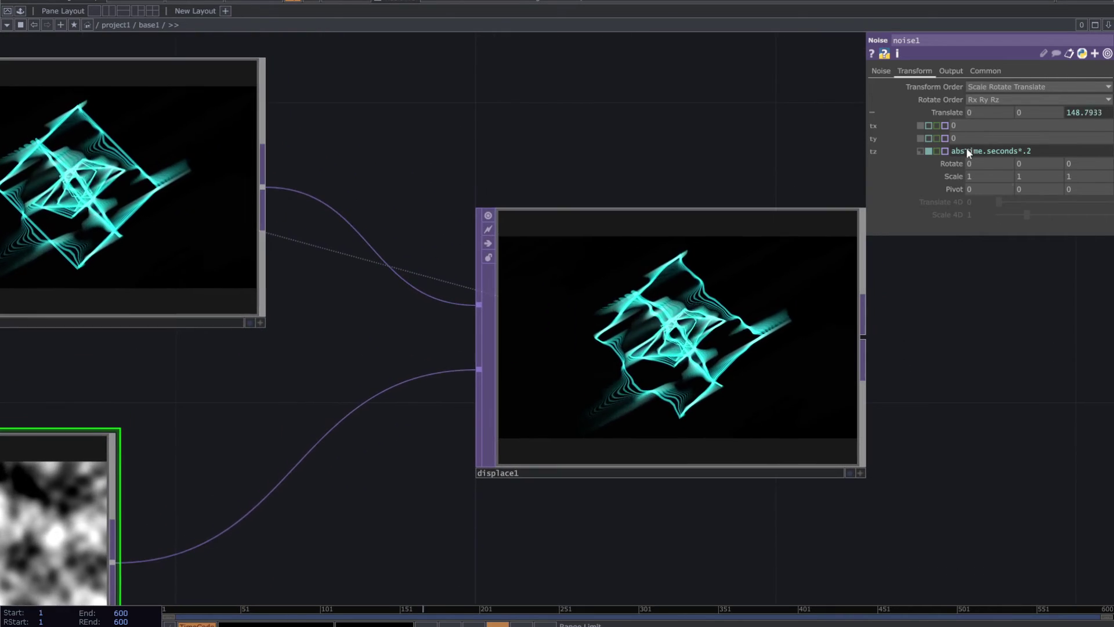
click(880, 71)
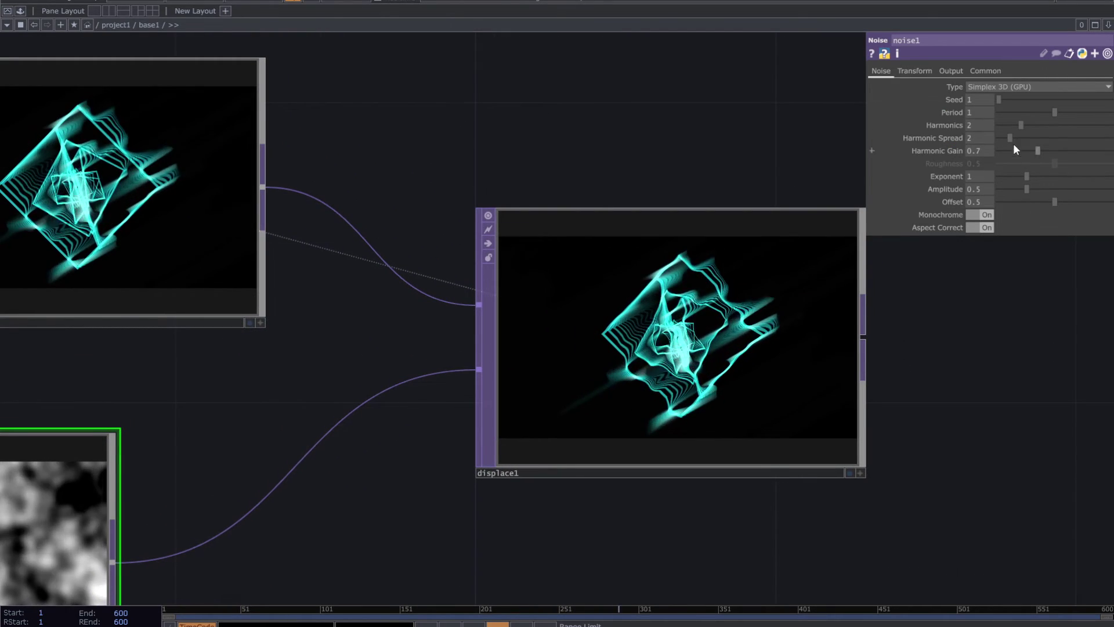
drag(1054, 112, 1094, 130)
scroll(721, 308, up, 3)
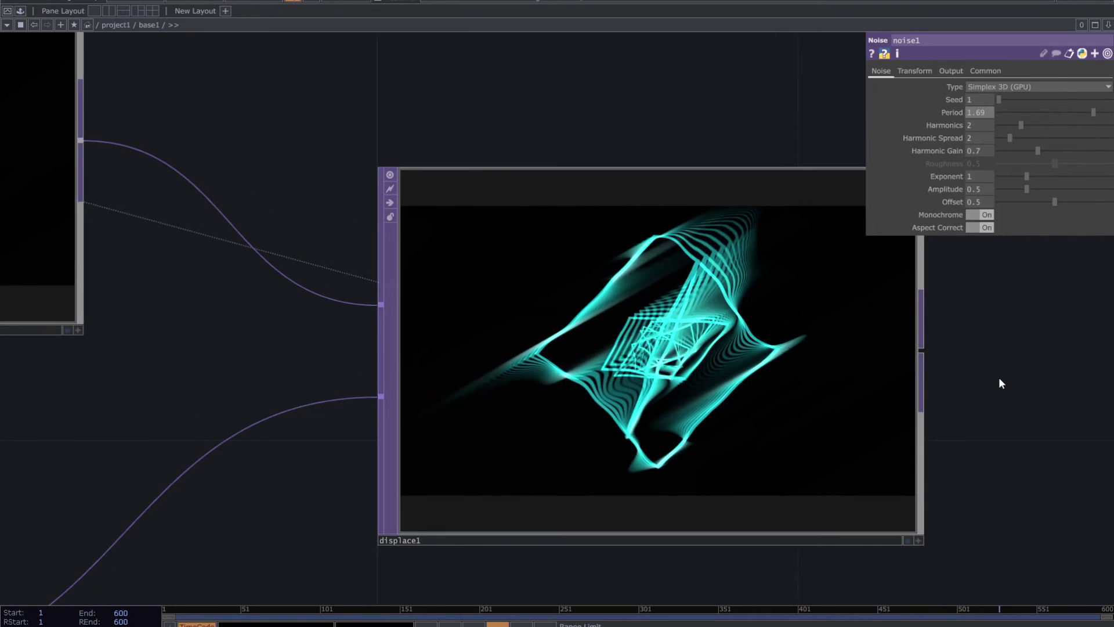
drag(999, 378, 975, 363)
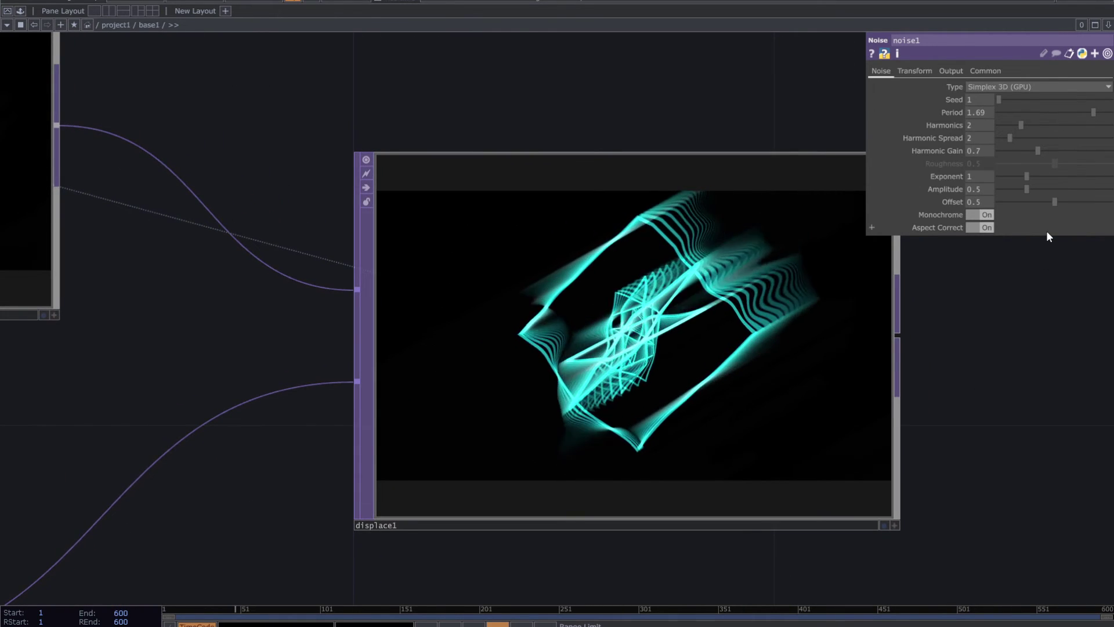
drag(1021, 184, 1015, 184)
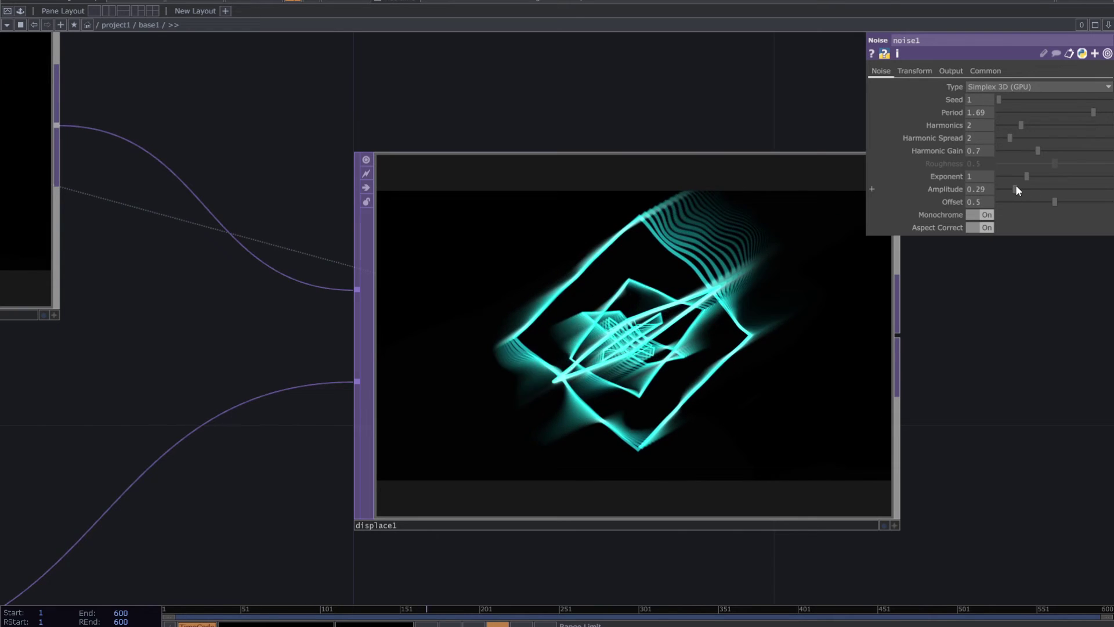
drag(1093, 112, 1047, 113)
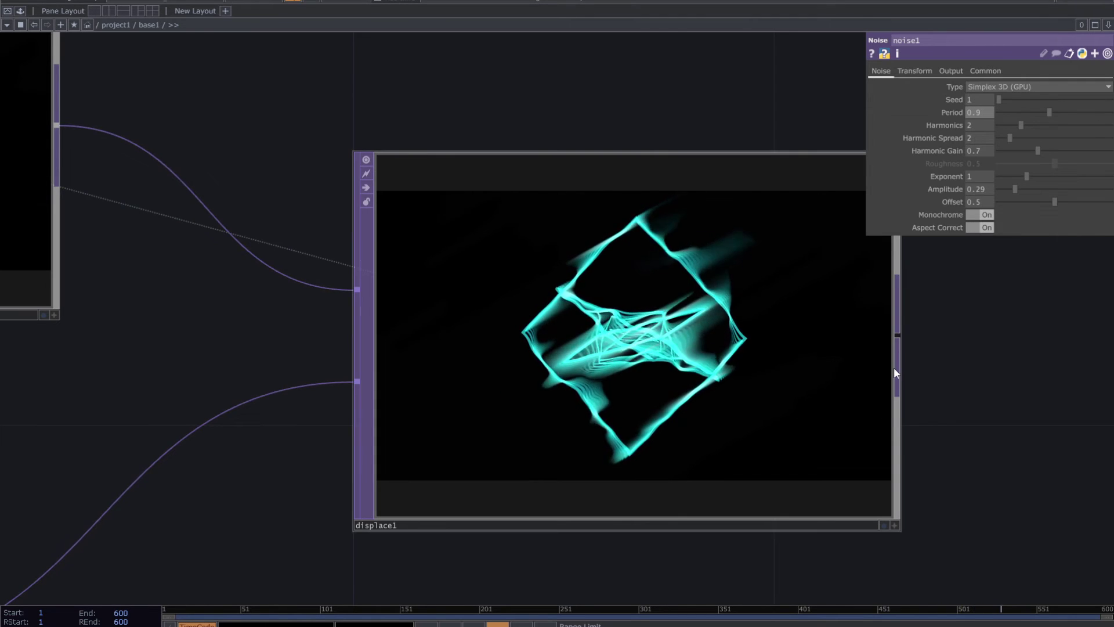
scroll(893, 368, down, 3)
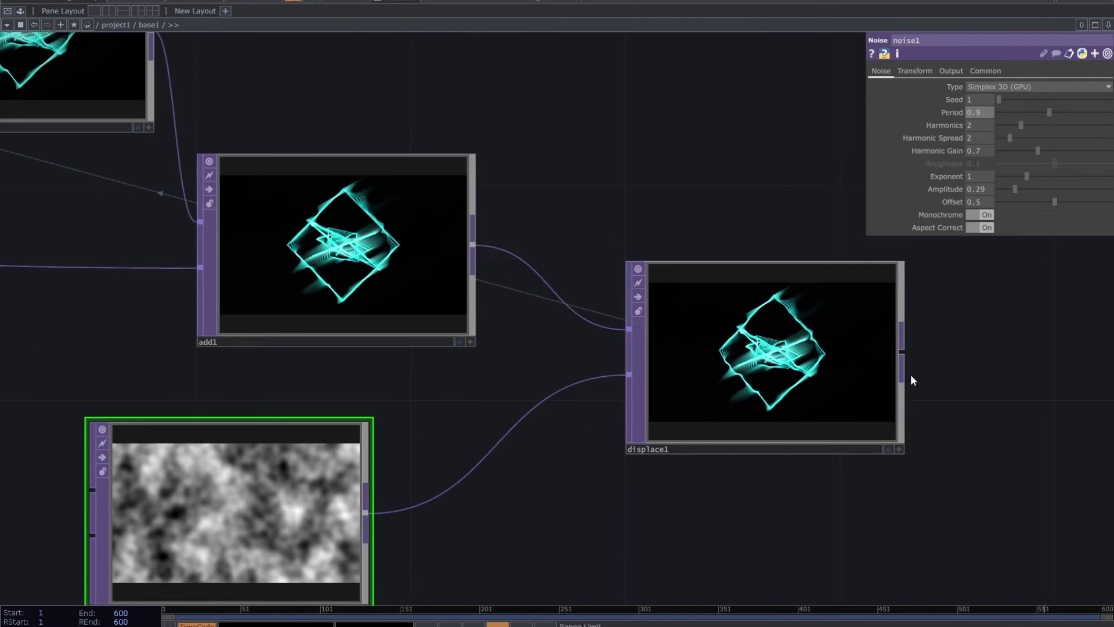
Change the Noise TOP's Z translate expression to absTime.seconds*.1
click(931, 70)
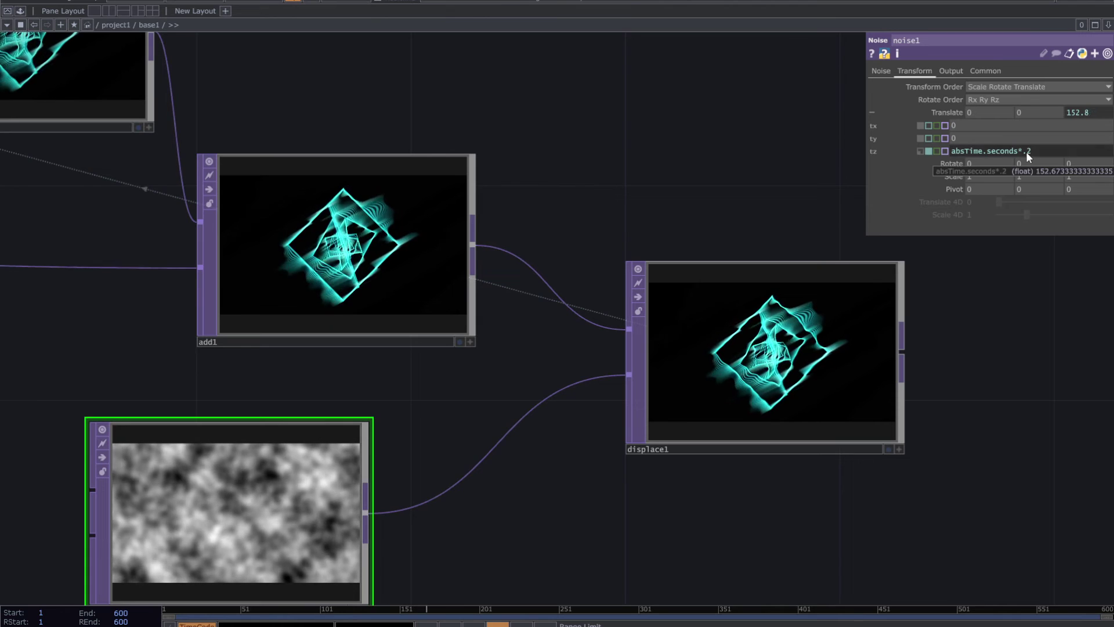
drag(1026, 151, 1032, 152)
text(1)
click(943, 390)
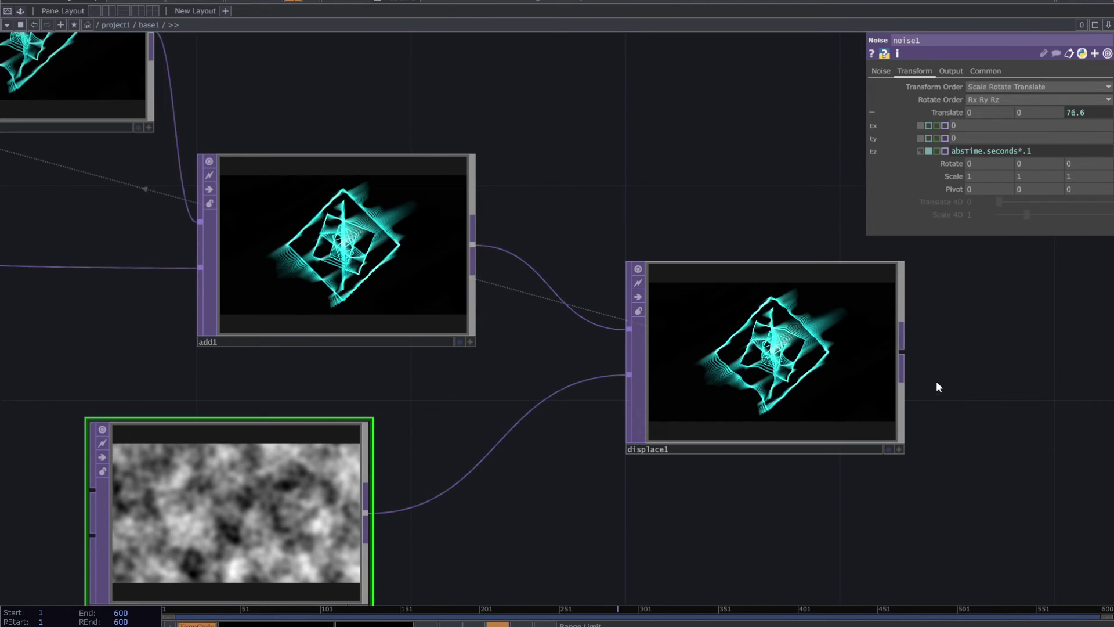
scroll(812, 374, up, 2)
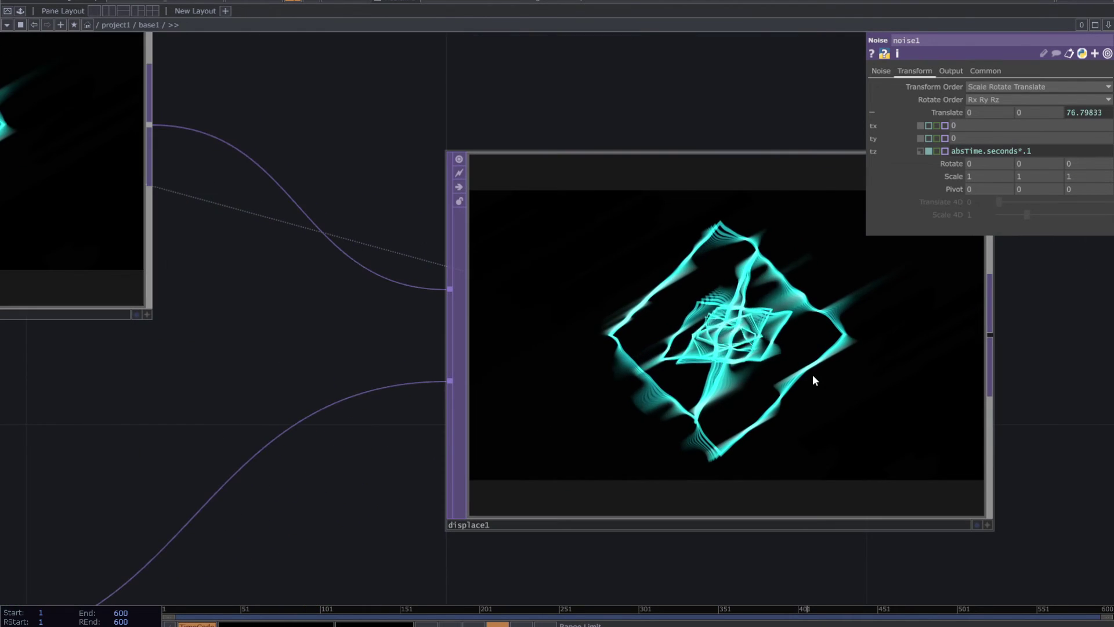
Display the Displace TOP's output as the background of the network editor
scroll(813, 378, down, 4)
drag(974, 421, 722, 456)
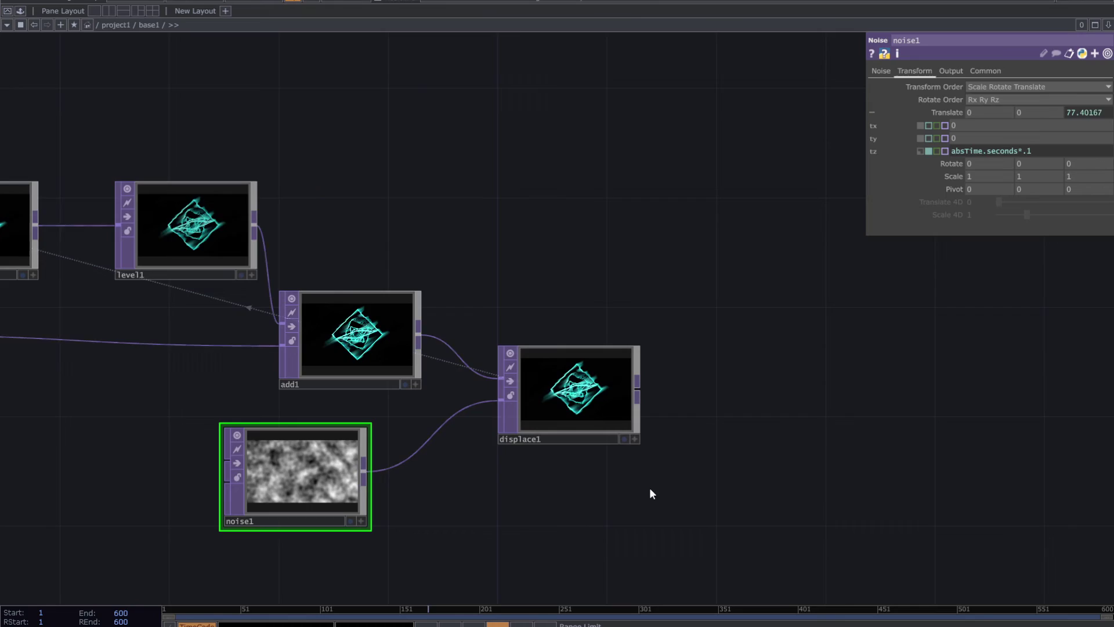
click(623, 439)
Set the Torus SOP's radii to 0.516 and 0.016 and its columns to 24 to turn the squares into rings
drag(84, 458, 609, 419)
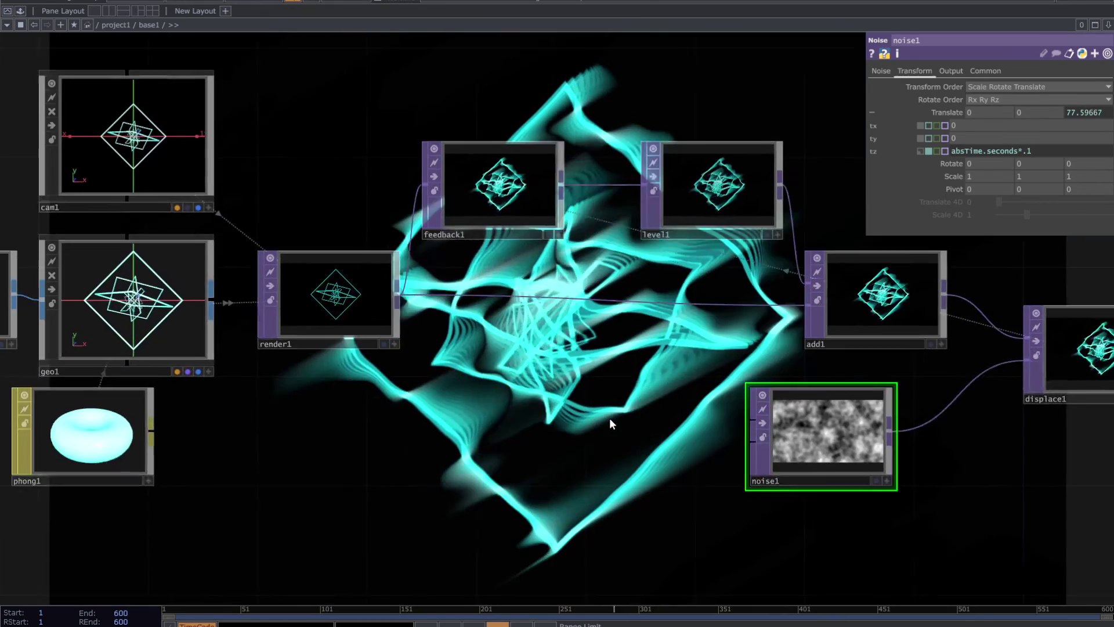
drag(420, 425, 823, 424)
mouse_move(513, 410)
mouse_down()
mouse_move(1050, 410)
mouse_move(518, 405)
mouse_up()
click(332, 302)
drag(689, 440, 684, 230)
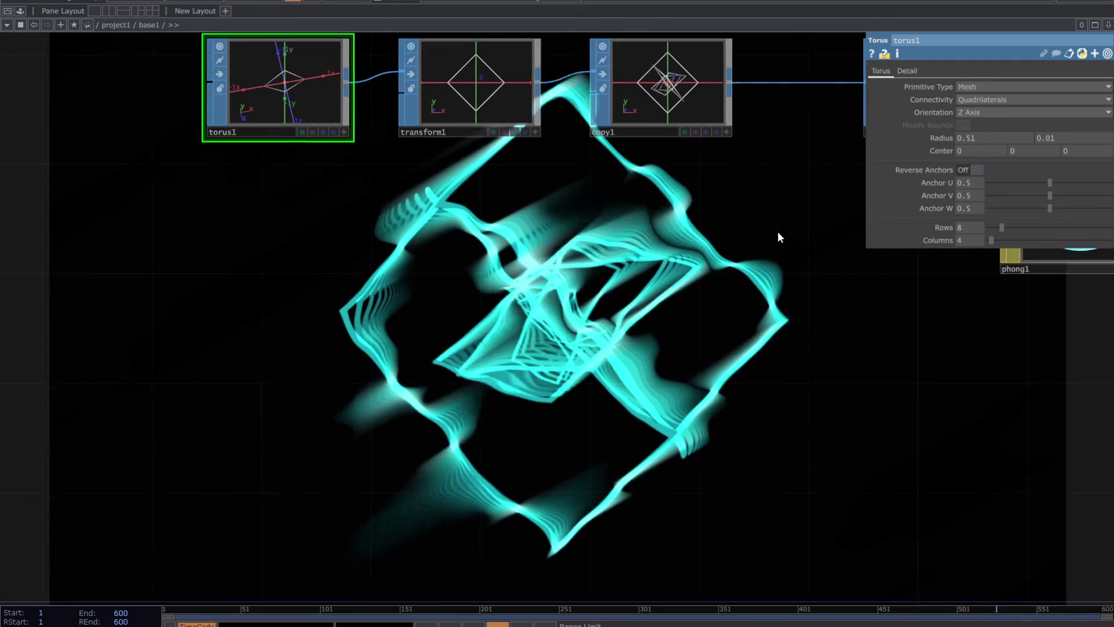
middle_drag(941, 137, 966, 125)
drag(992, 241, 1043, 250)
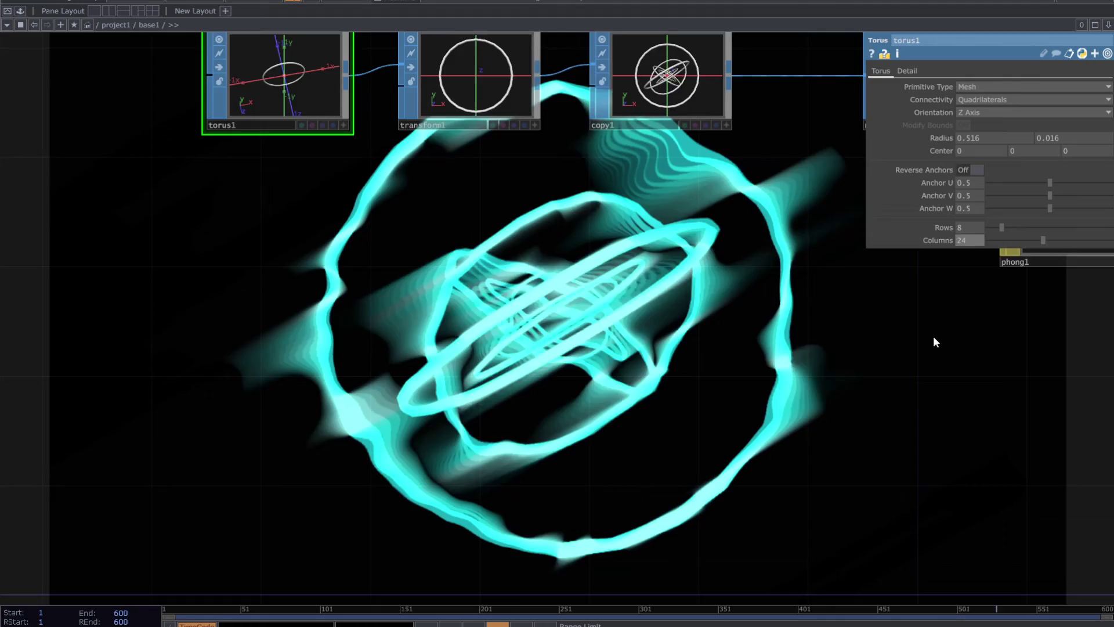
Thin the torus rings by setting the Torus SOP's radii to 0.503 and 0.003
drag(933, 337, 528, 361)
scroll(528, 361, down, 3)
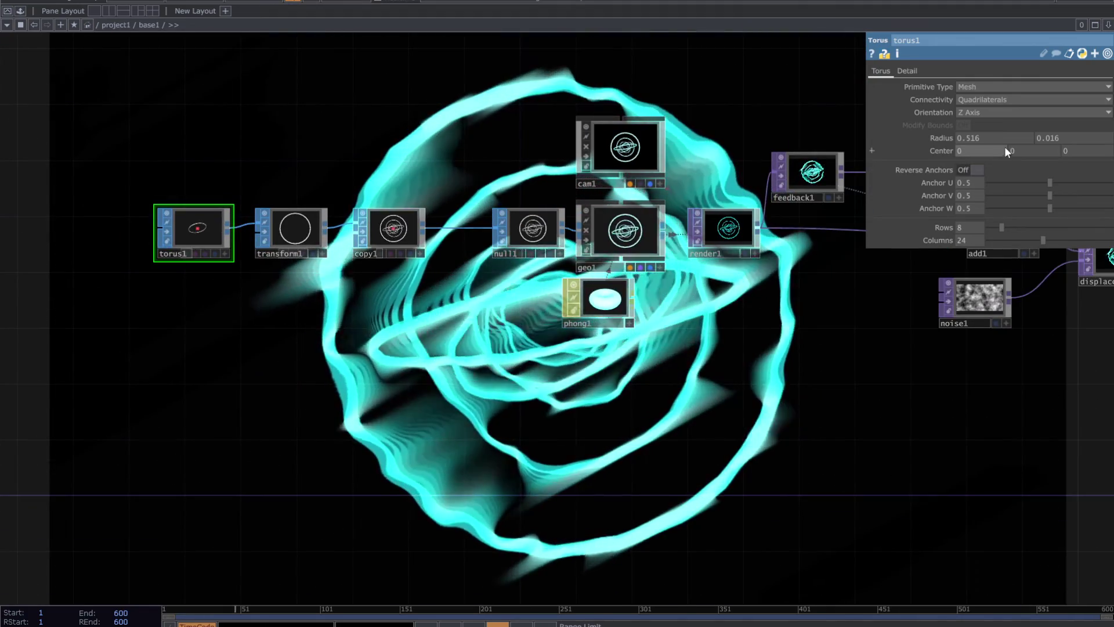
mouse_move(944, 138)
middle_down()
mouse_move(928, 124)
mouse_move(948, 145)
middle_up()
Set both of the Displace TOP's displace weights to 0.006
drag(920, 374, 641, 429)
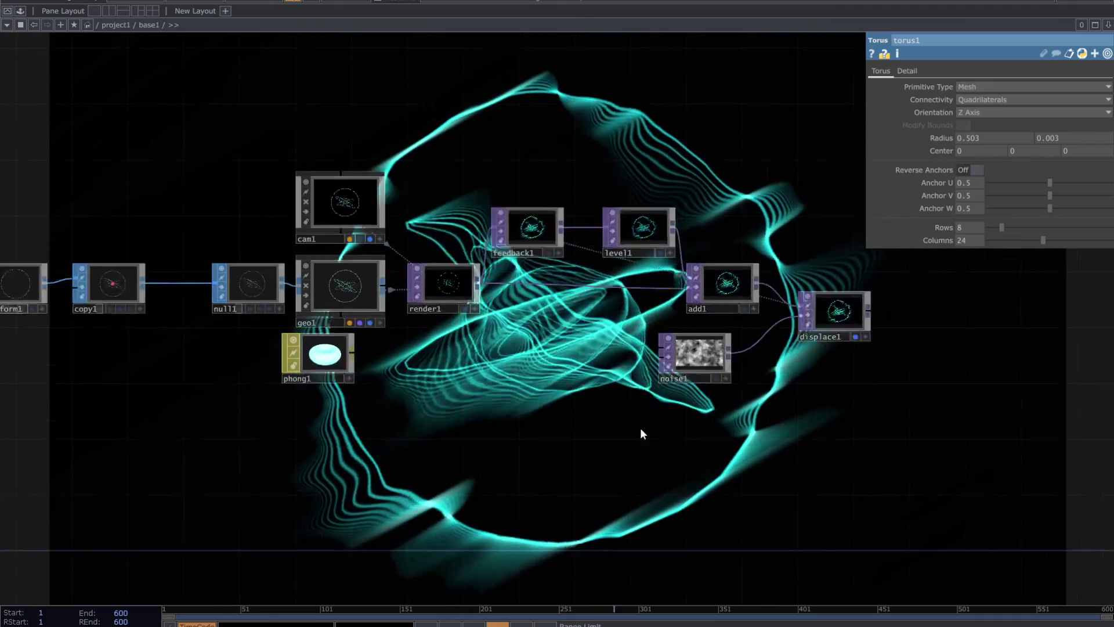
scroll(748, 388, up, 2)
click(748, 325)
drag(769, 392, 784, 321)
mouse_move(935, 125)
middle_down()
mouse_move(954, 123)
mouse_move(955, 149)
mouse_move(949, 103)
mouse_move(935, 108)
middle_up()
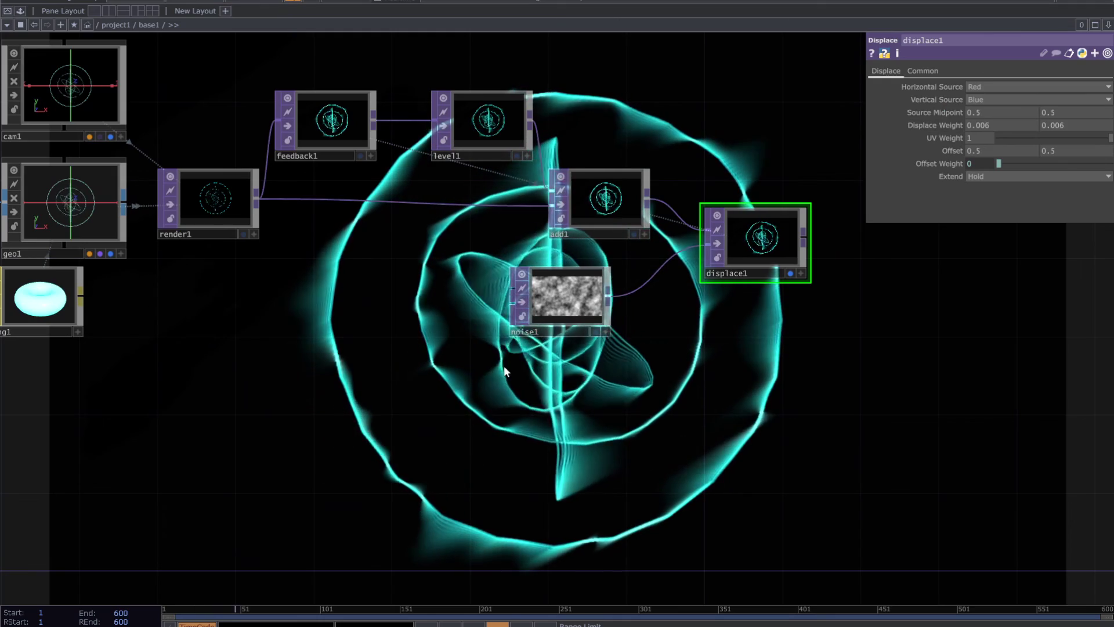
Make the cam1 viewer active and move the camera closer so the rings fill more of the render
drag(481, 359, 735, 437)
drag(421, 208, 409, 228)
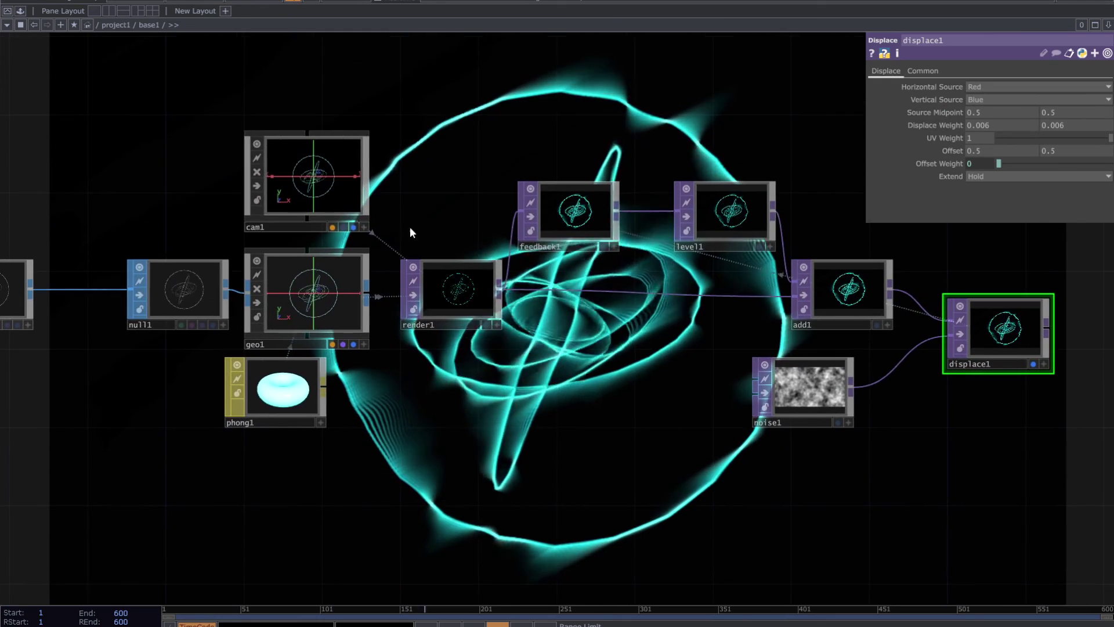
click(364, 227)
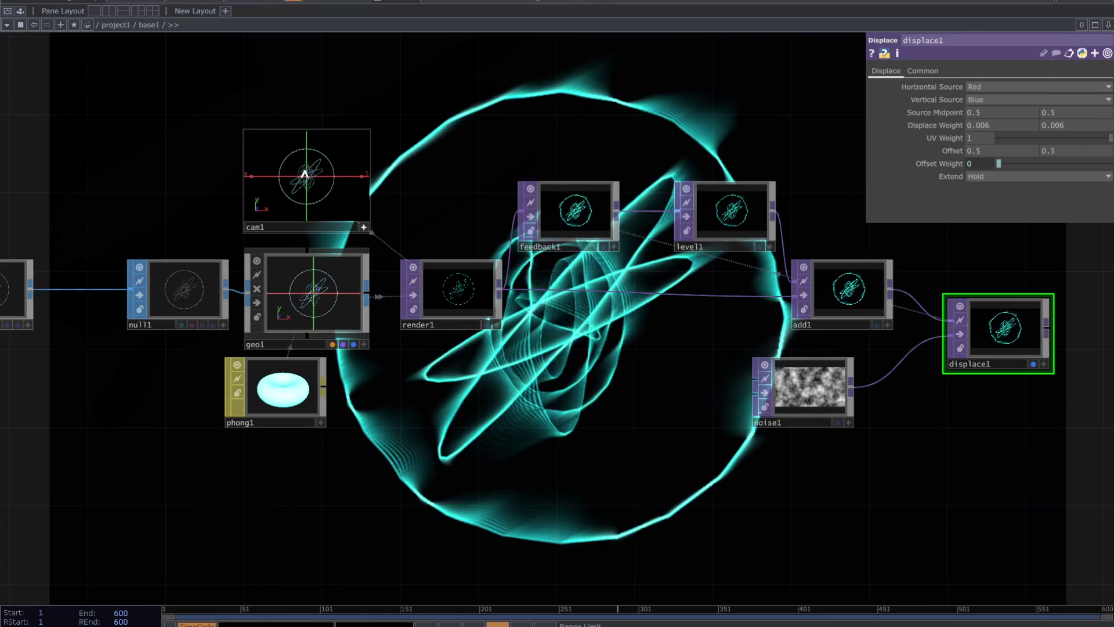
scroll(305, 174, up, 4)
scroll(306, 178, down, 1)
scroll(306, 178, up, 2)
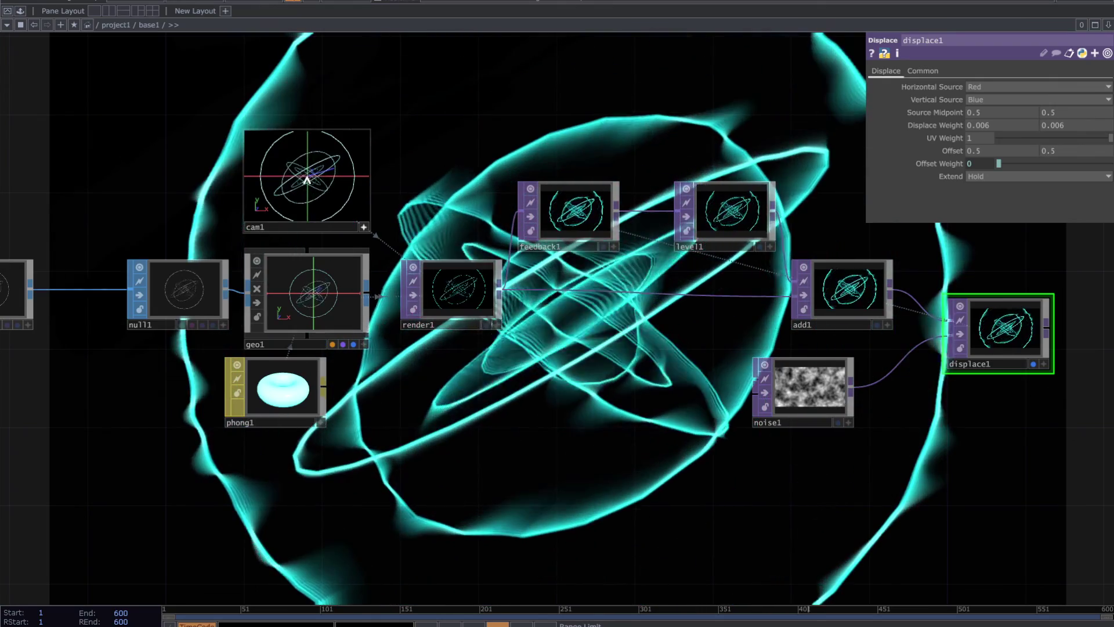
drag(579, 352, 576, 387)
drag(208, 437, 476, 489)
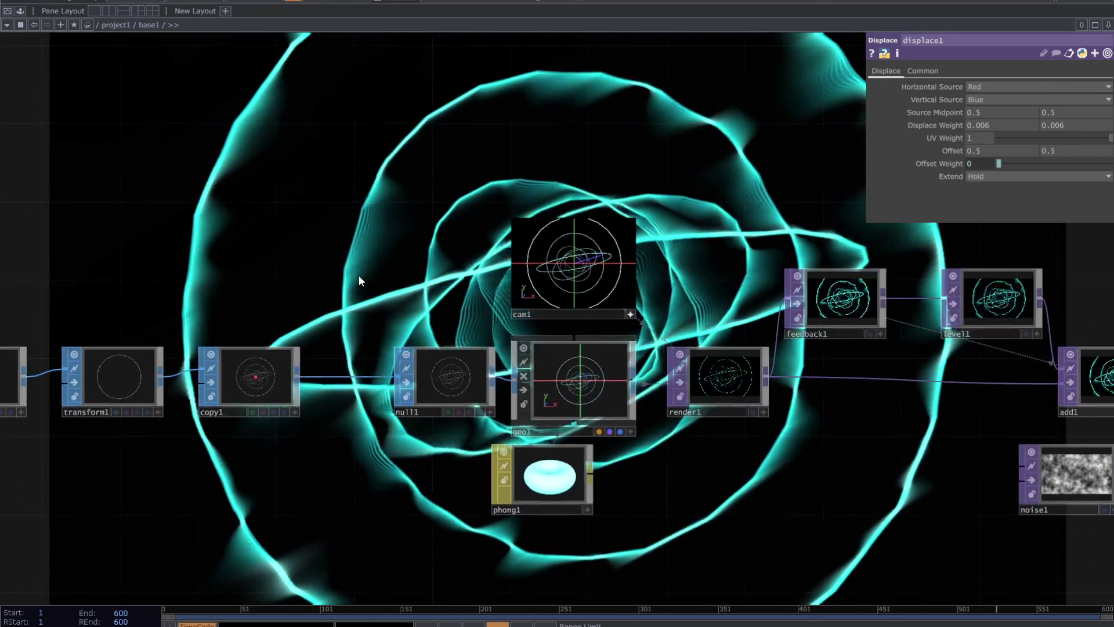
drag(358, 280, 609, 472)
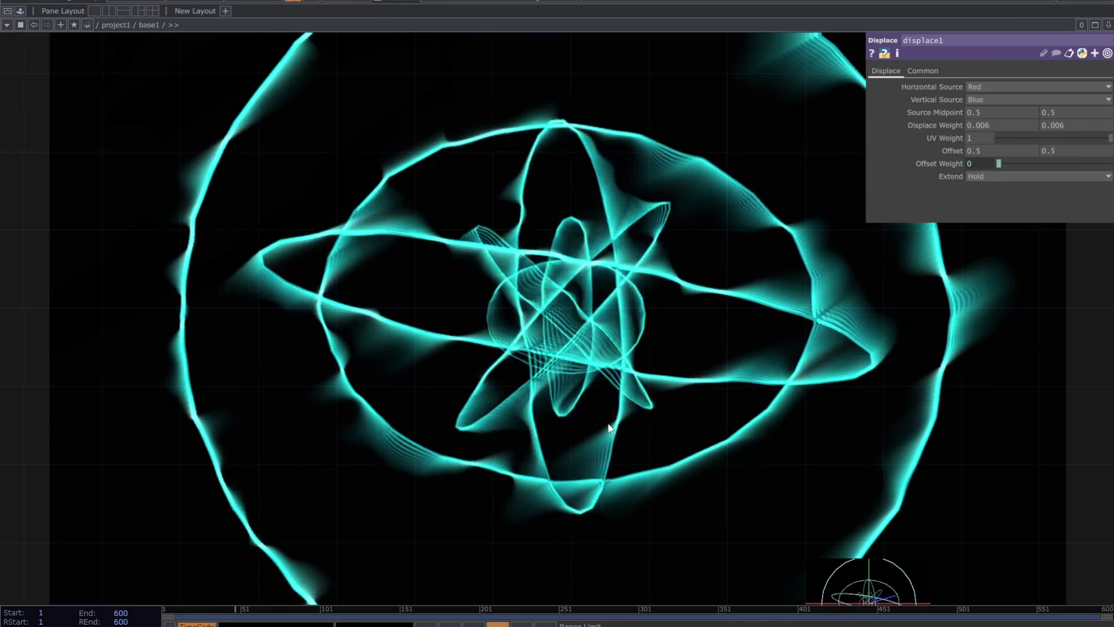